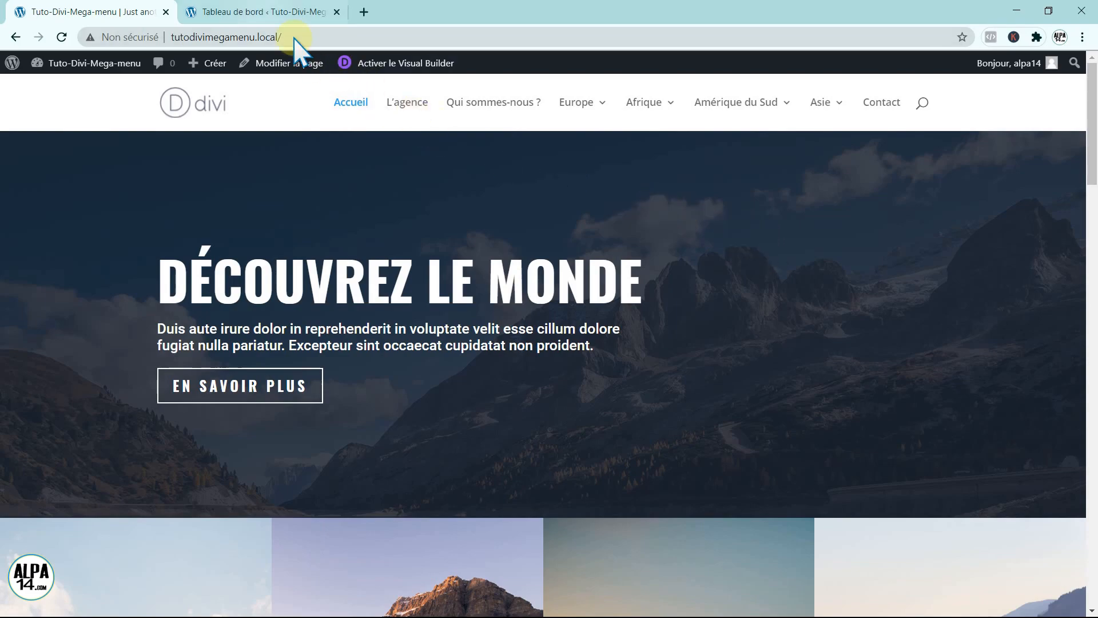
- Switch to the WordPress dashboard and open the Menus page of the appearance settings
click(274, 11)
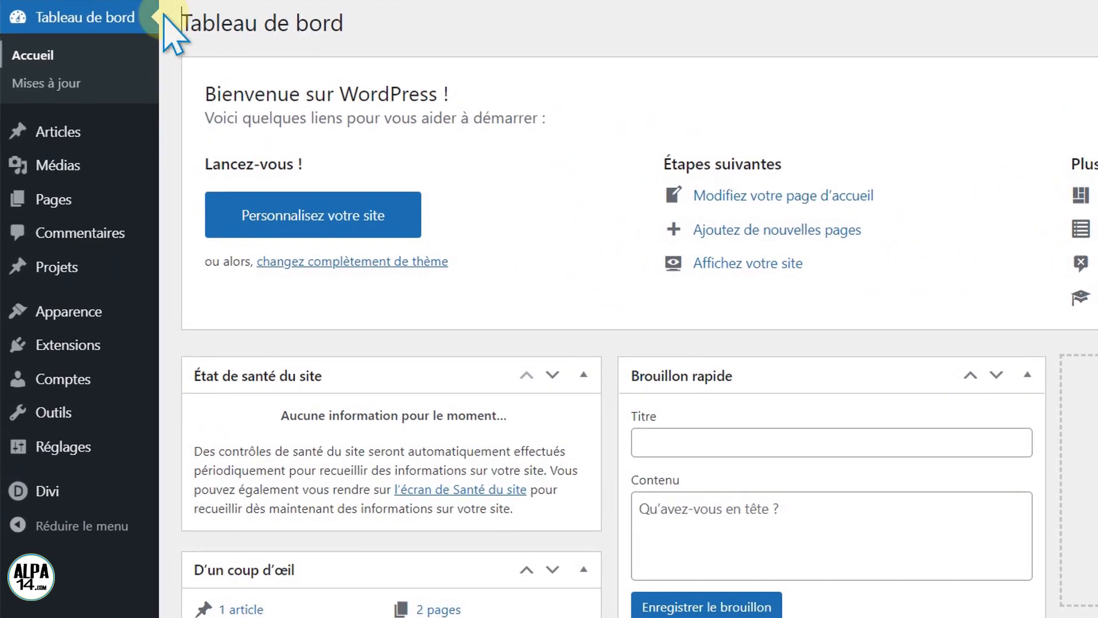
mouse_move(78, 315)
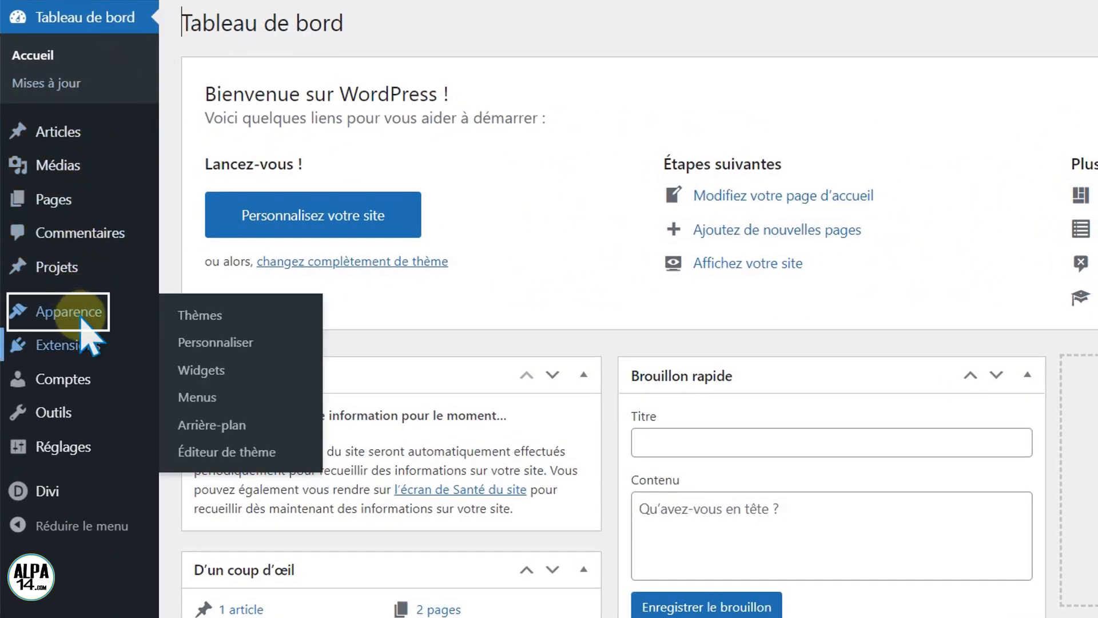
click(200, 398)
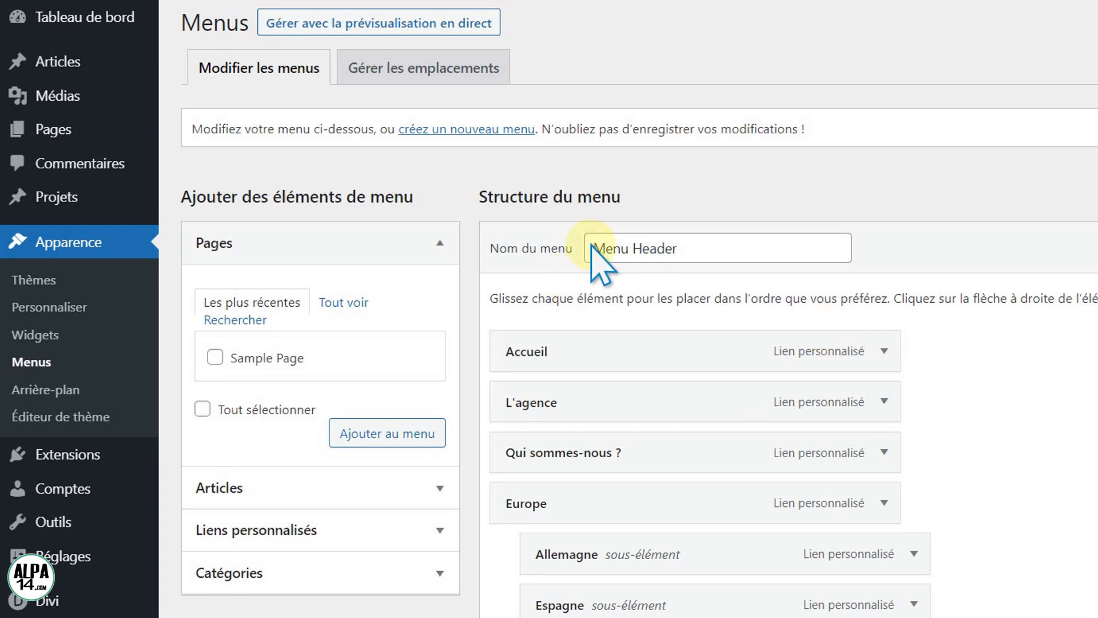
- Examine the Menu Header structure, from Accueil through the continents and their country sub-items to Contact and the menu settings
scroll(1012, 452, down, 4)
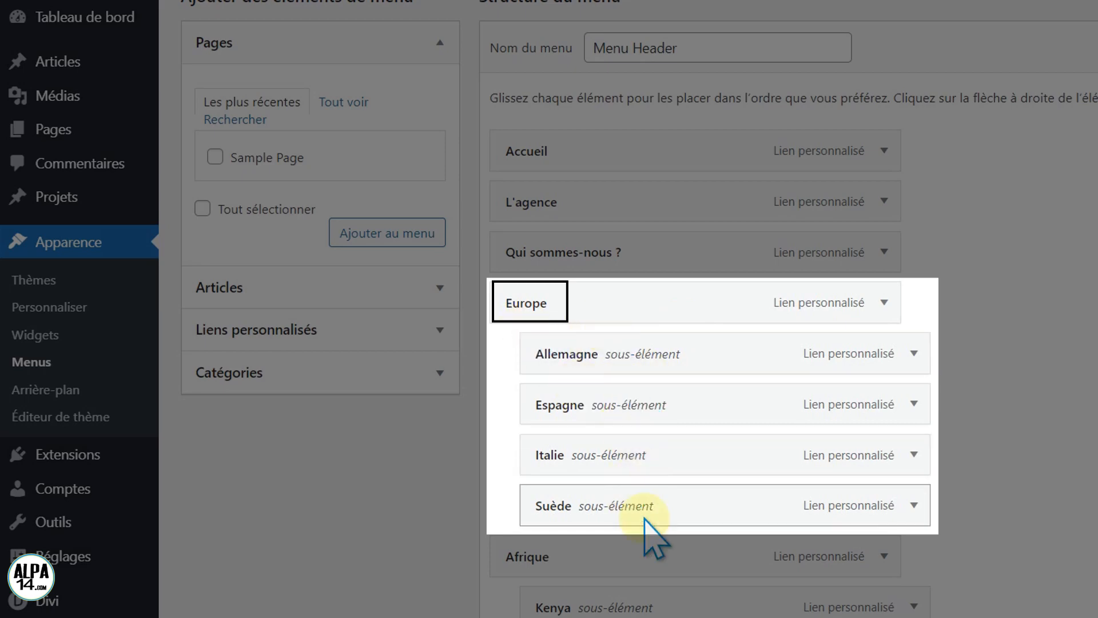
scroll(758, 497, down, 2)
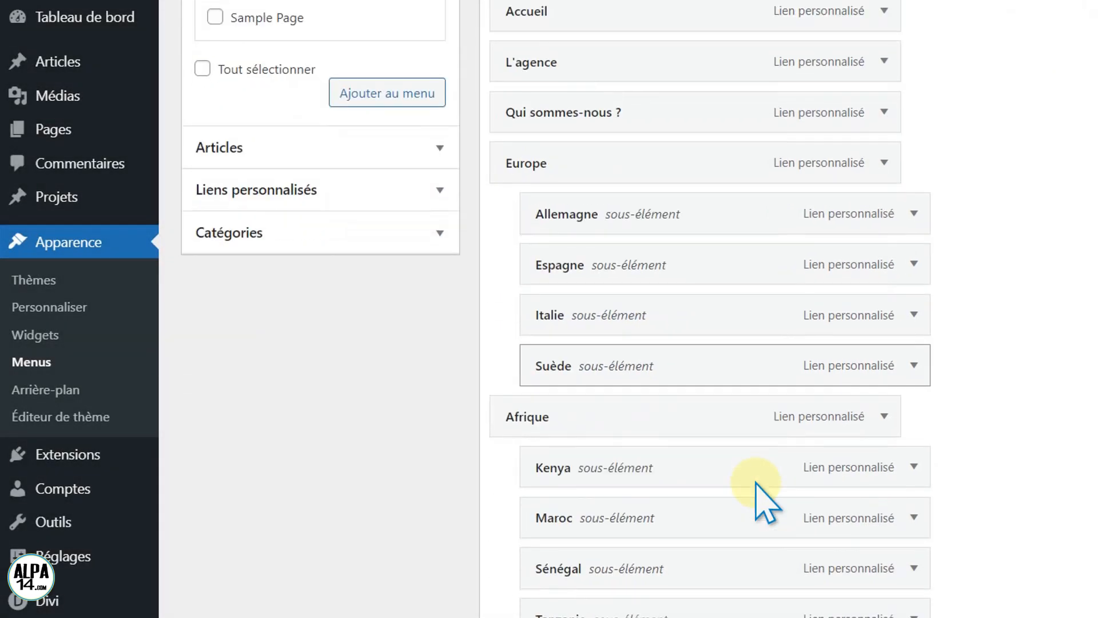
scroll(760, 489, down, 5)
scroll(723, 466, down, 3)
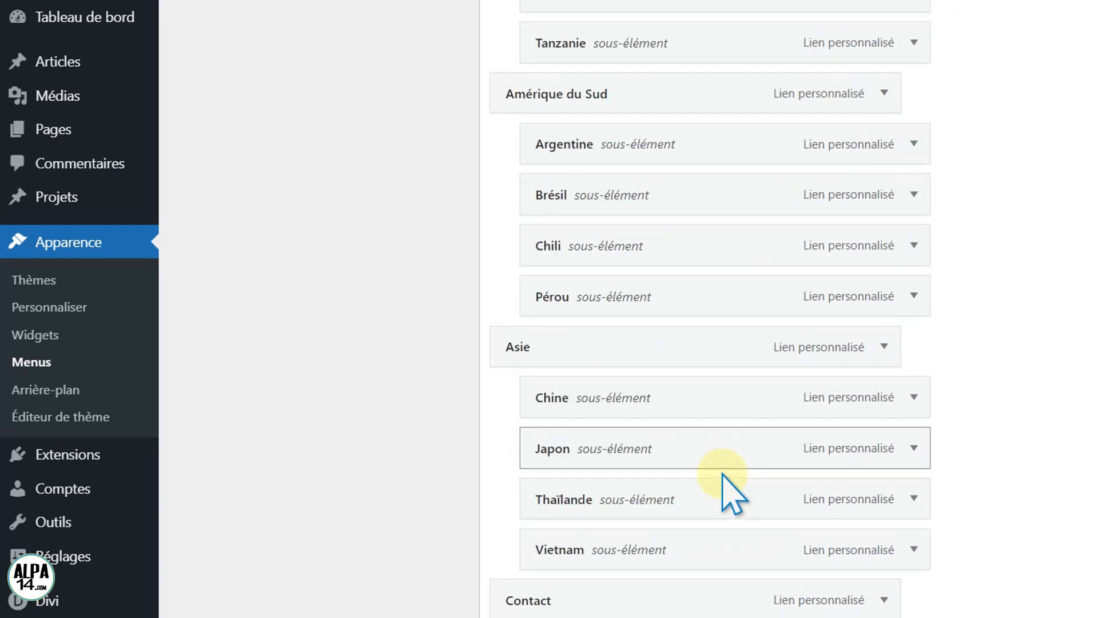
scroll(709, 514, down, 3)
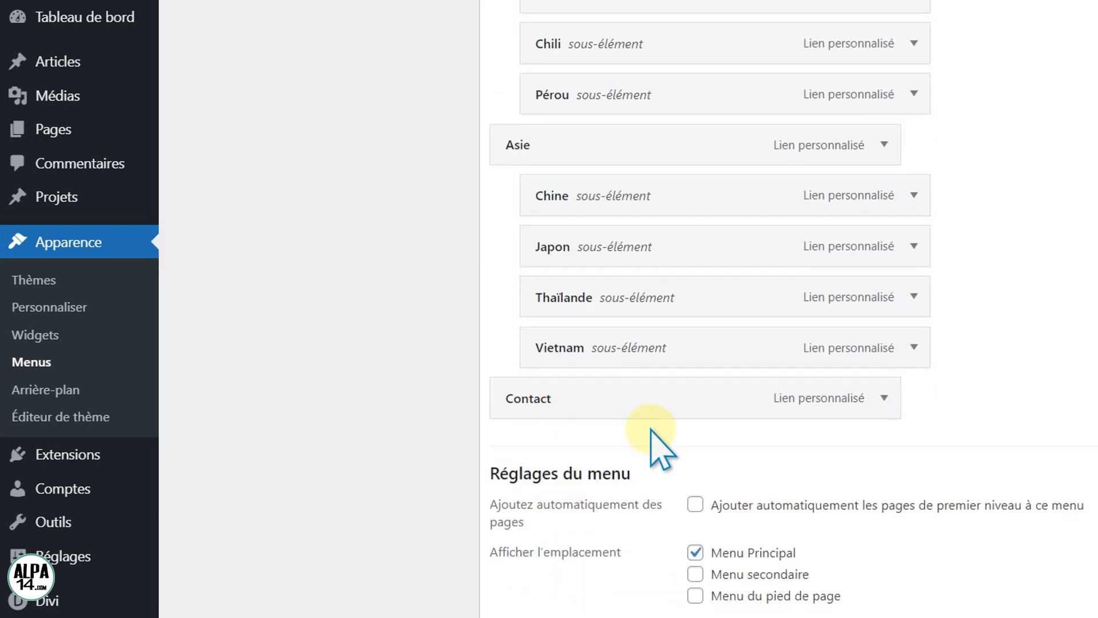
scroll(652, 434, up, 12)
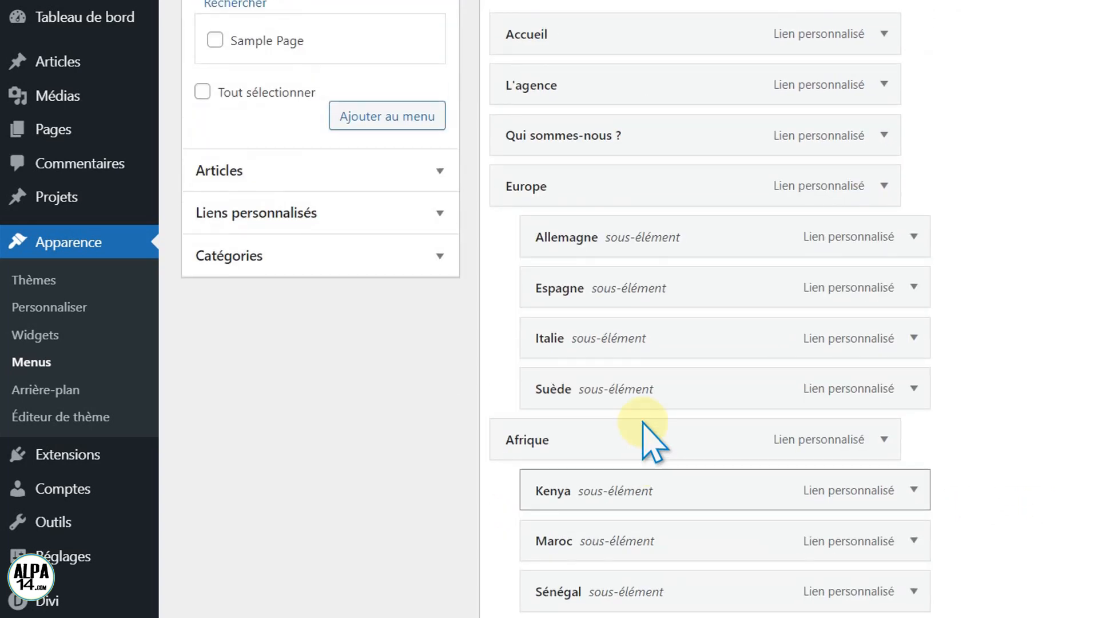
scroll(652, 440, up, 5)
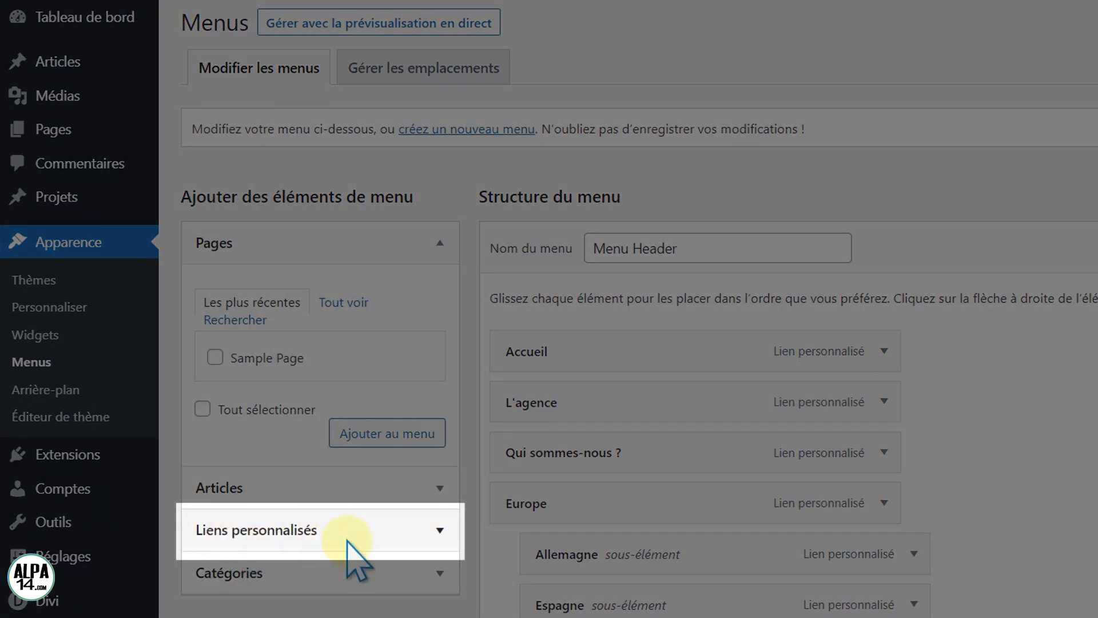
- Add a custom link with the text "Nos Produits" and the URL "#" to Menu Header
click(347, 540)
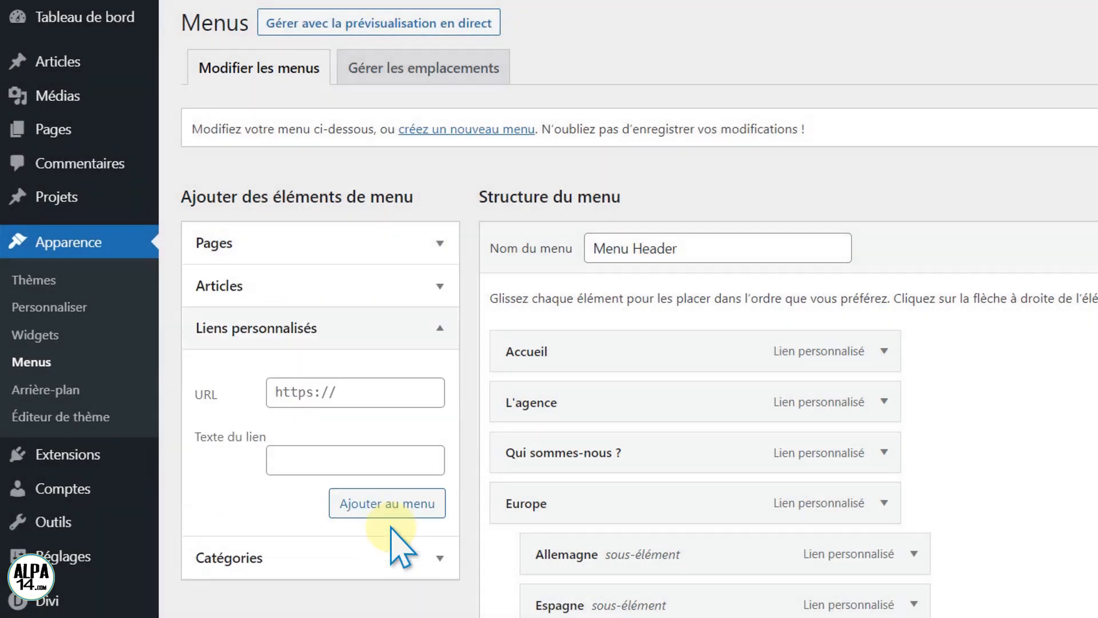
click(309, 457)
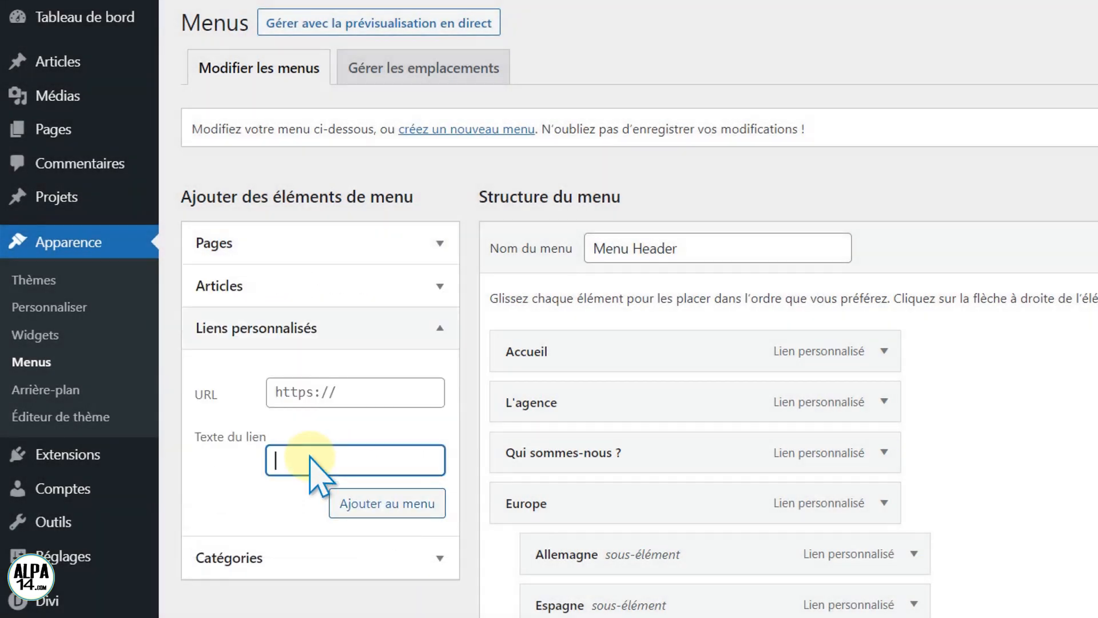
text(Nos Produits)
click(343, 383)
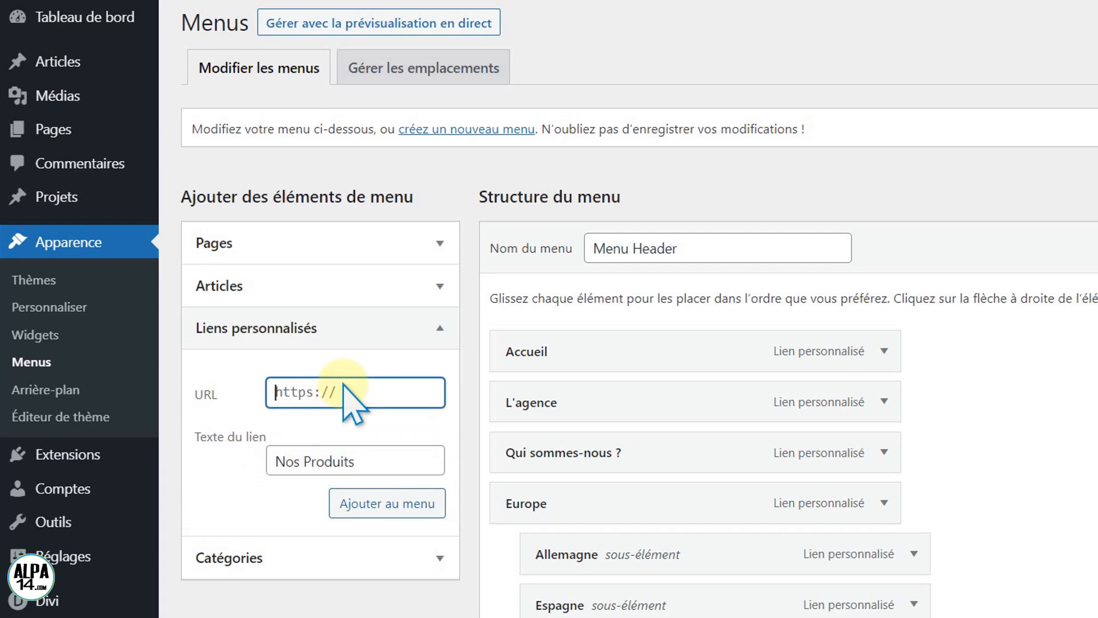
key(ctrl+a)
text(#)
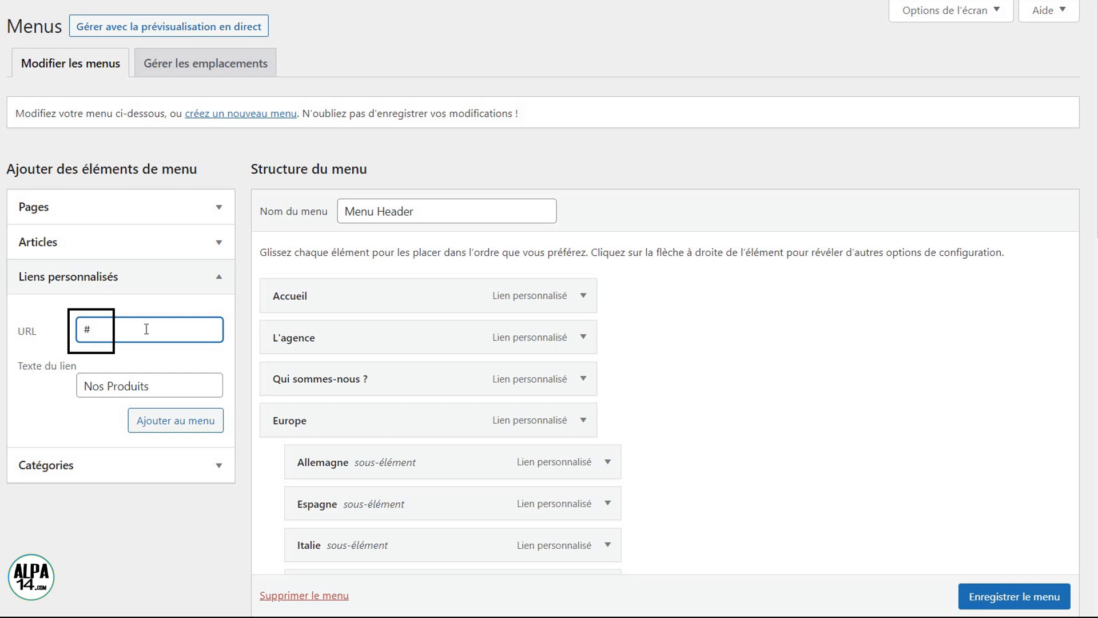
click(140, 326)
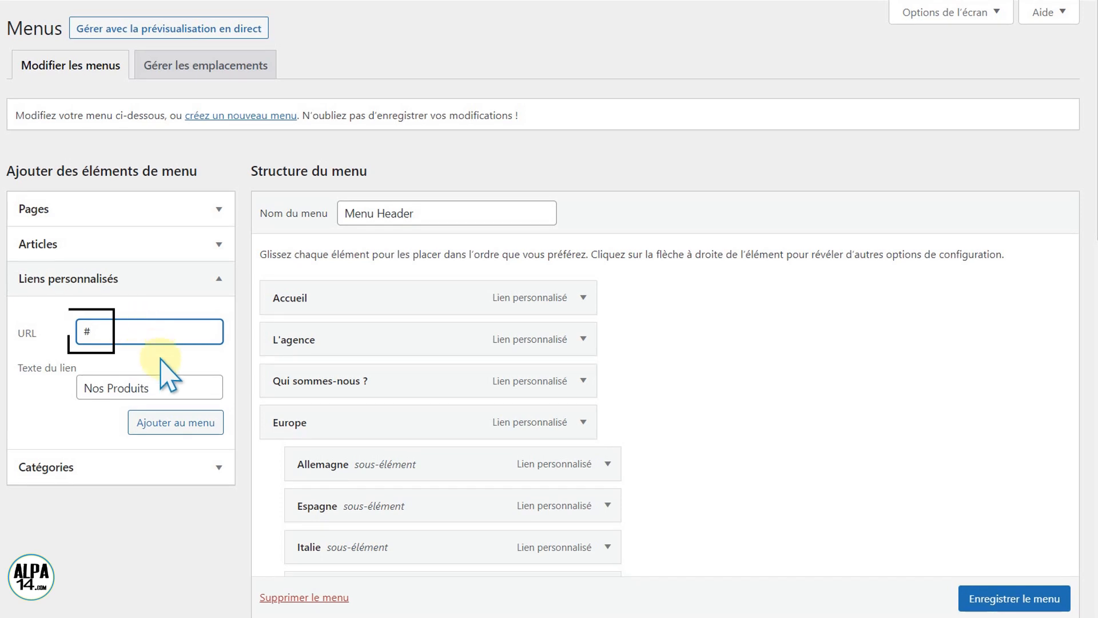
click(169, 426)
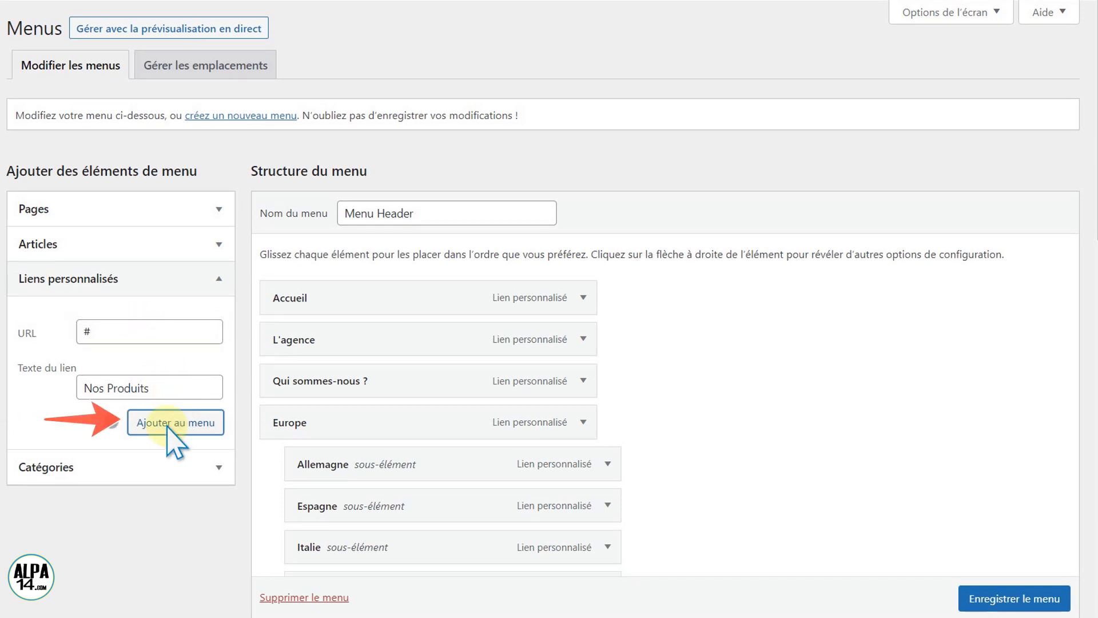
- Move the Nos Produits item up between Qui sommes-nous ? and Europe as a top-level entry
scroll(392, 452, down, 10)
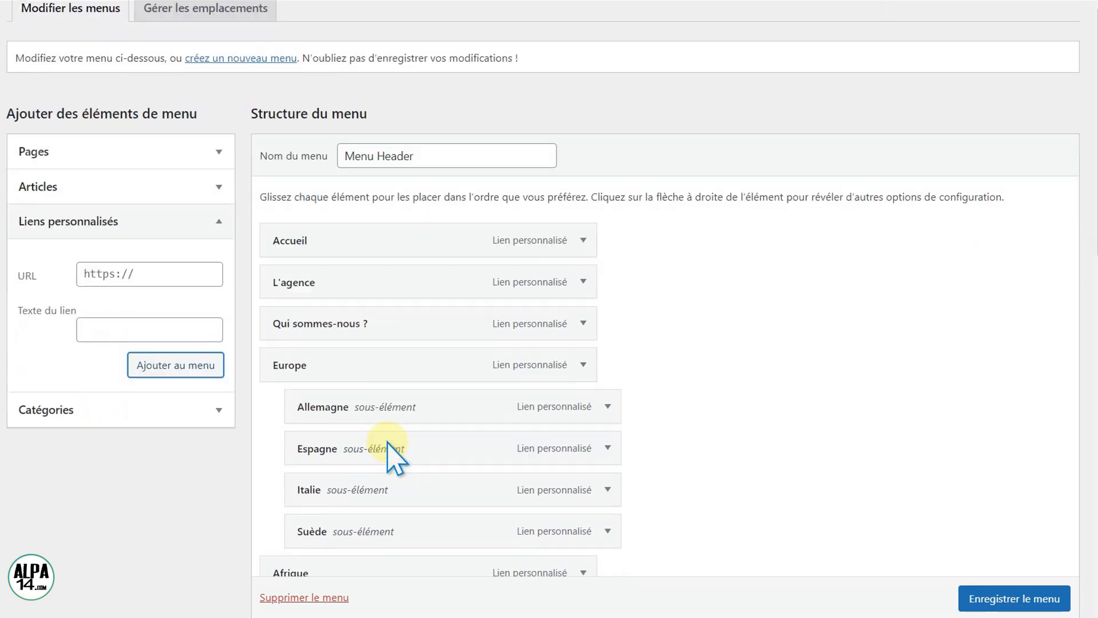
drag(348, 331, 358, 39)
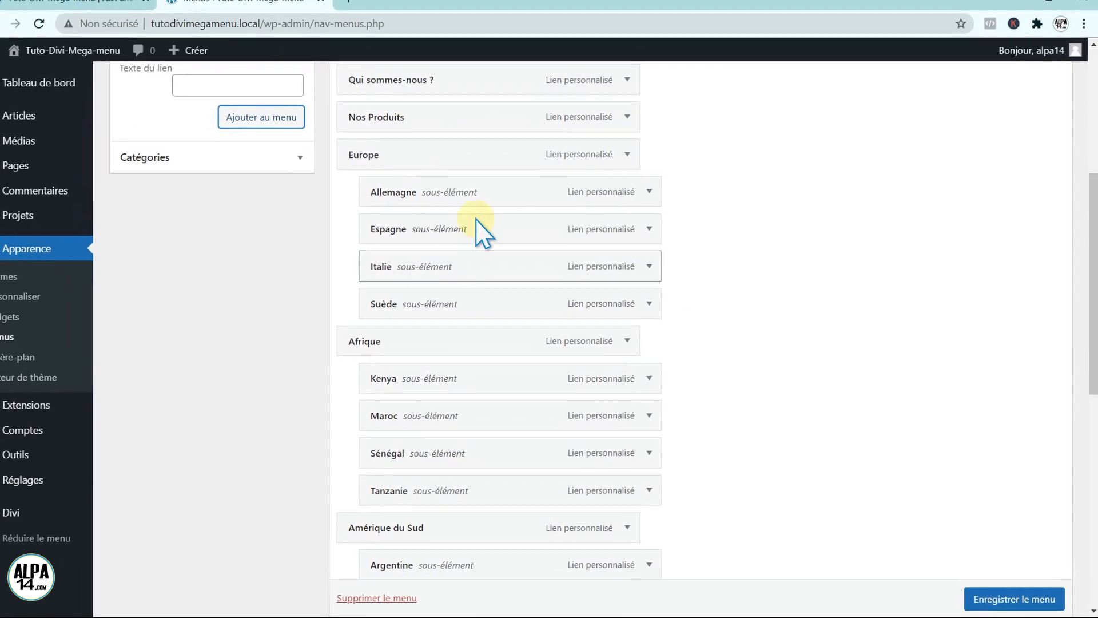
scroll(707, 369, up, 3)
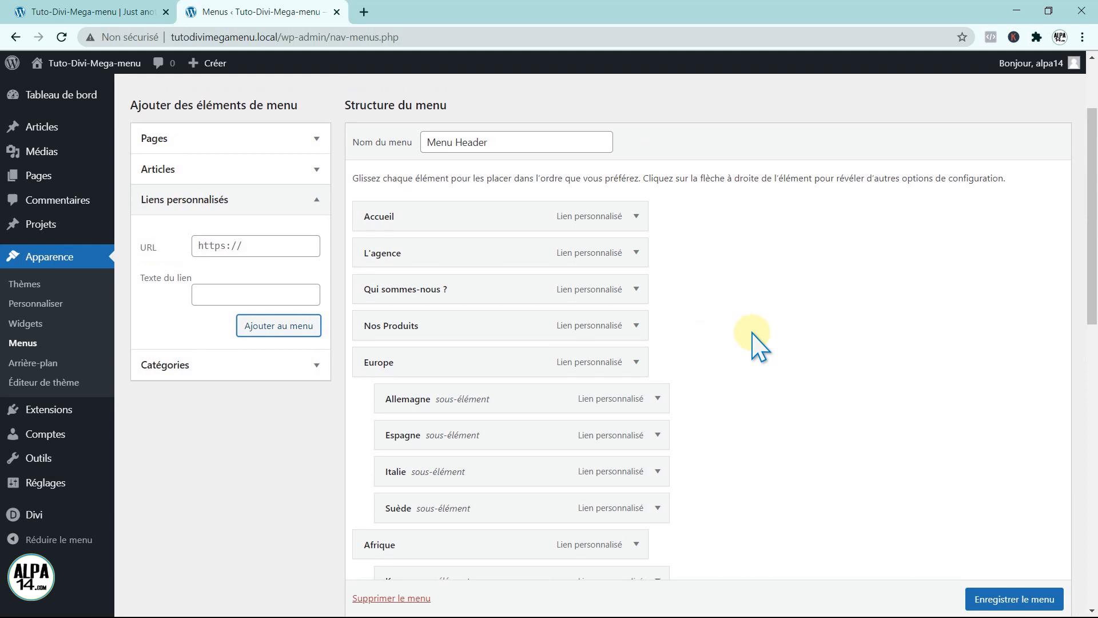
- Nest Europe, Afrique, Amérique du Sud and Asie with their countries as sub-items of Nos Produits, and save the menu
scroll(753, 343, down, 1)
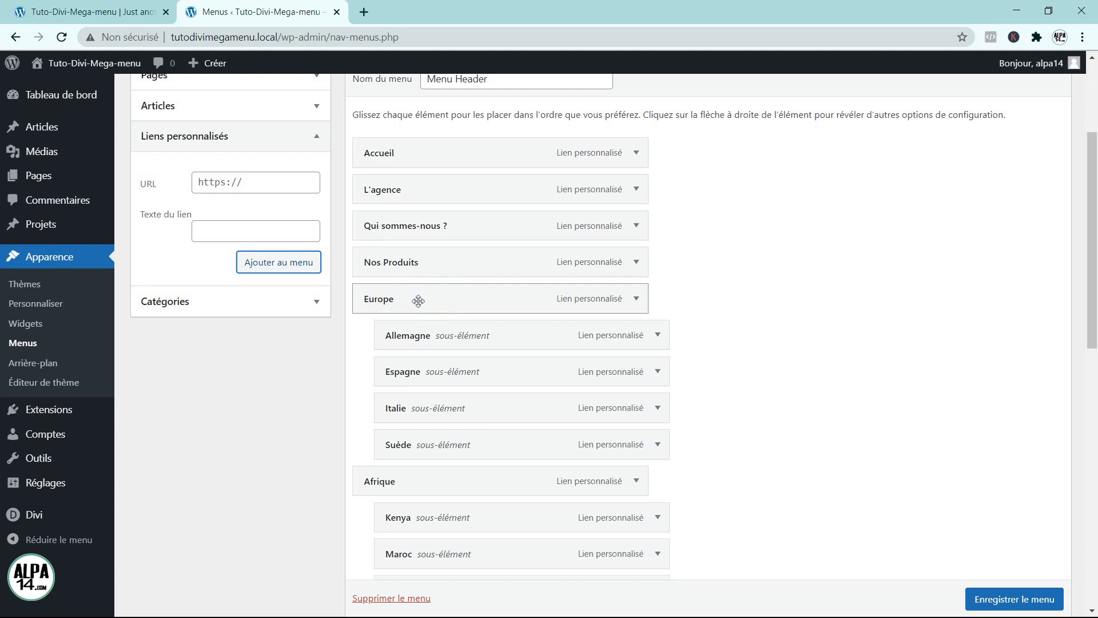
drag(419, 300, 434, 296)
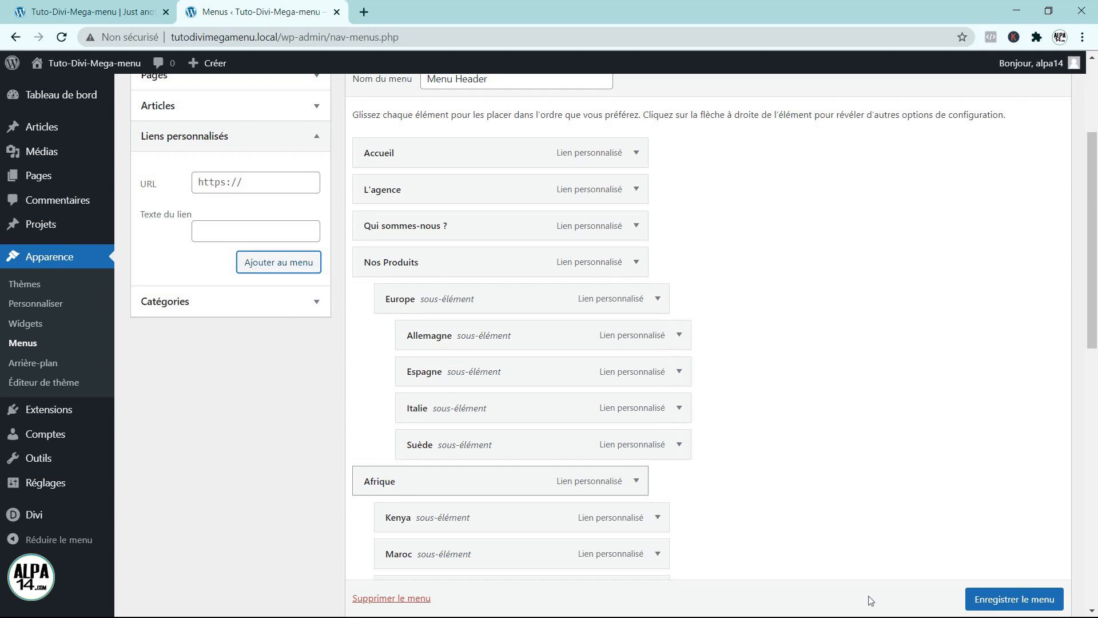
drag(404, 484, 430, 484)
scroll(674, 455, down, 4)
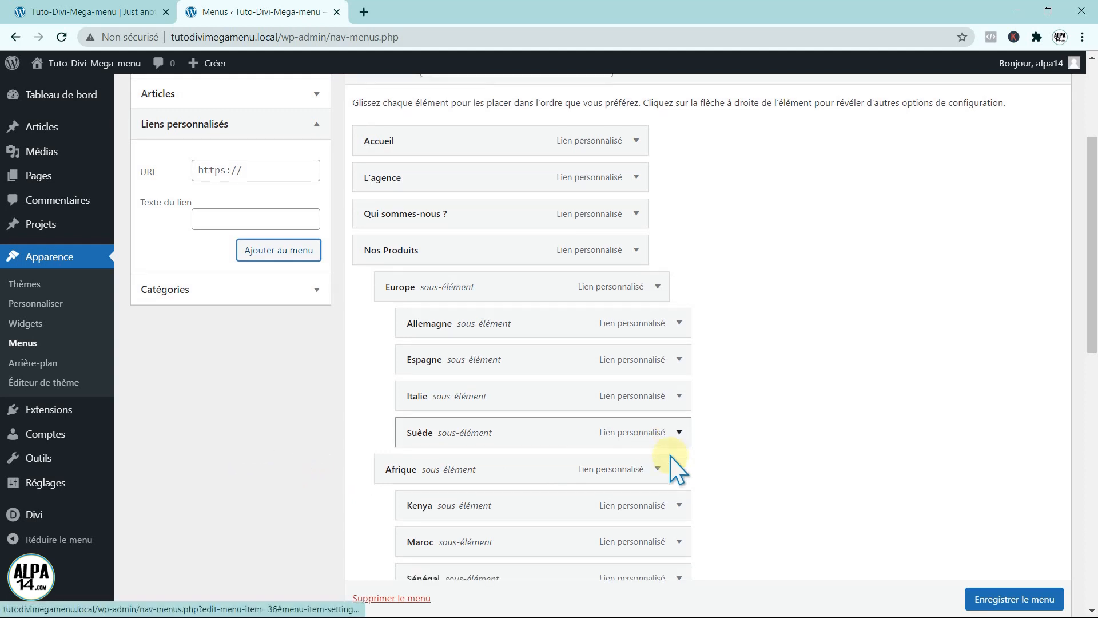
drag(463, 448, 491, 449)
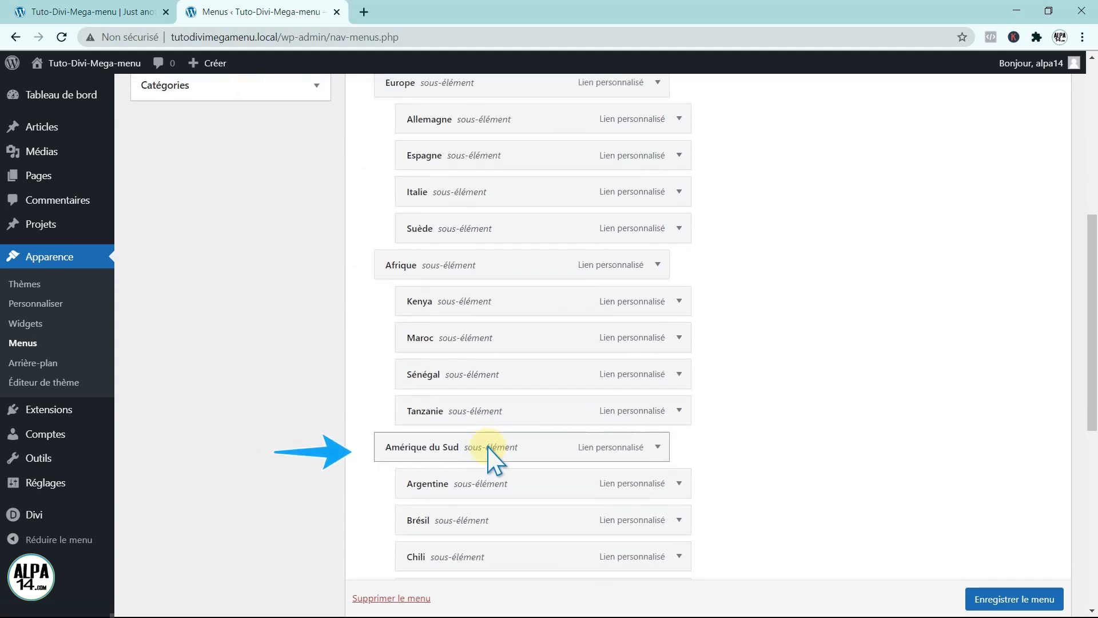
scroll(520, 458, down, 4)
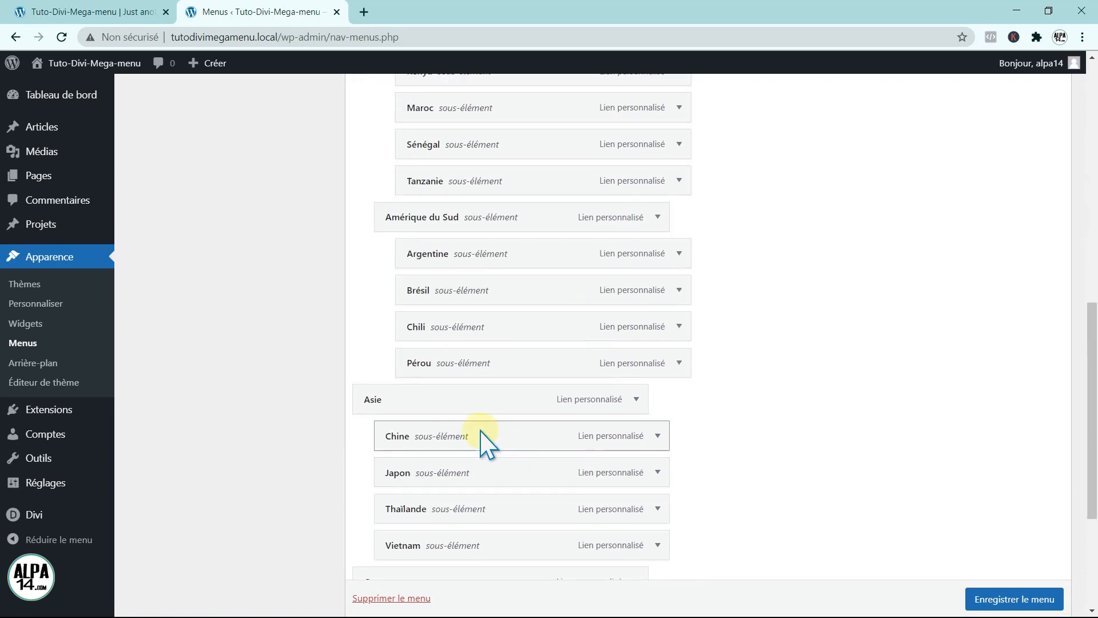
drag(456, 404, 476, 403)
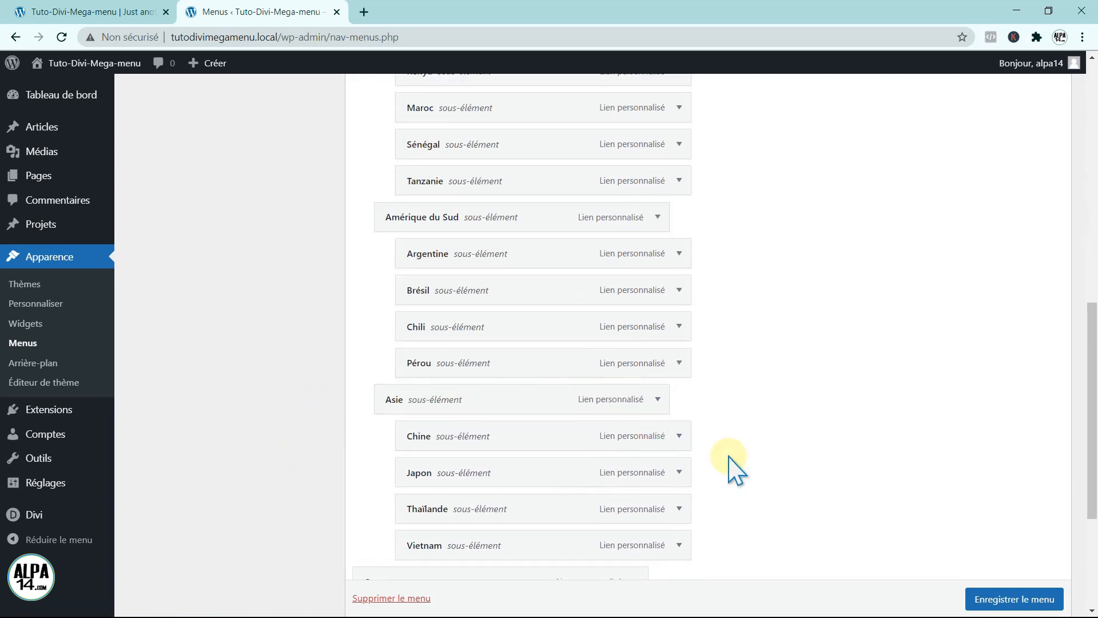
scroll(1010, 610, down, 1)
click(1011, 599)
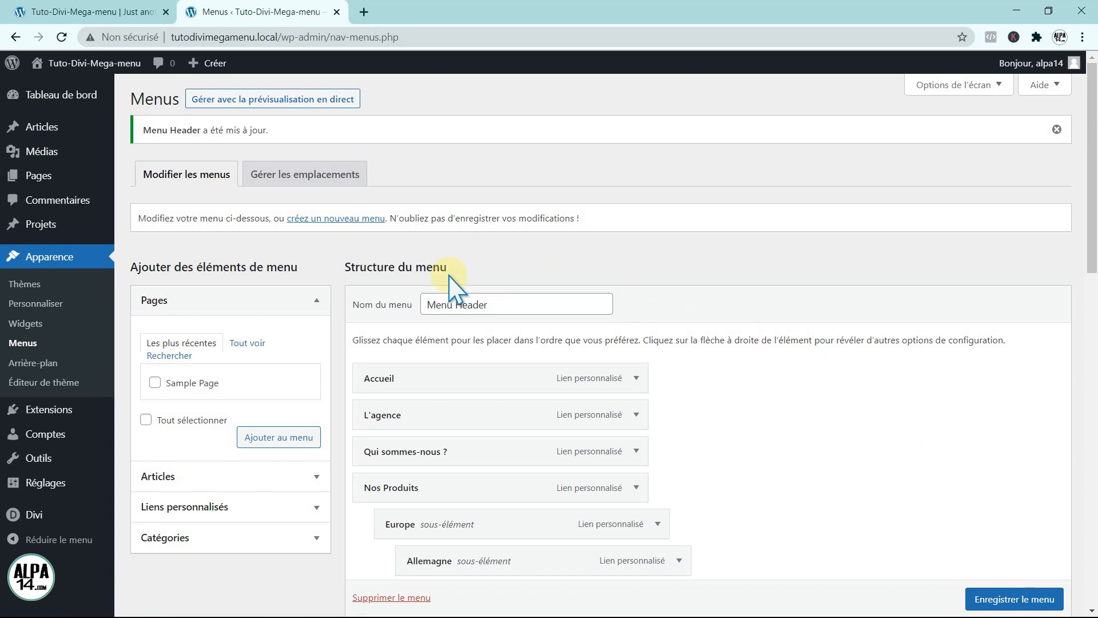
- Reload the site's front page and check the Nos Produits dropdown with its continent submenus
click(71, 17)
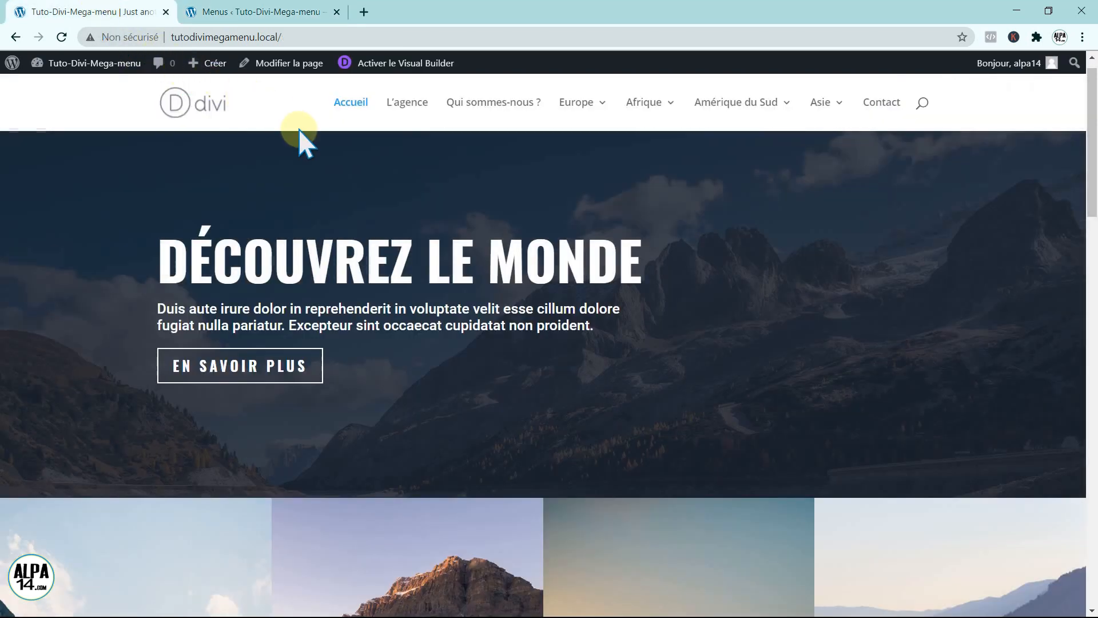
click(61, 36)
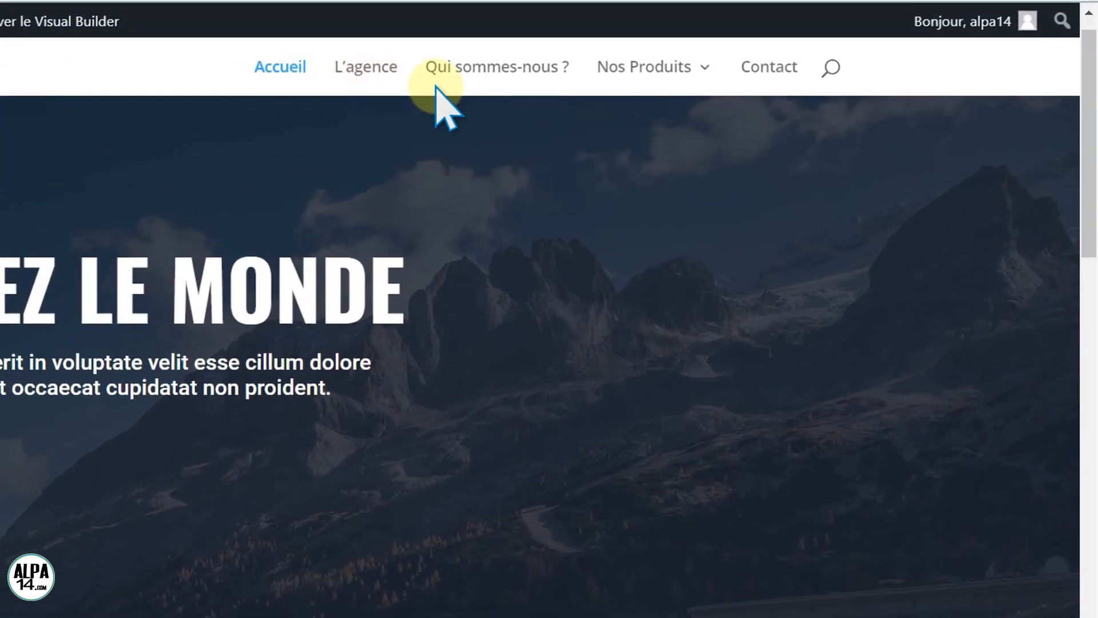
mouse_move(589, 80)
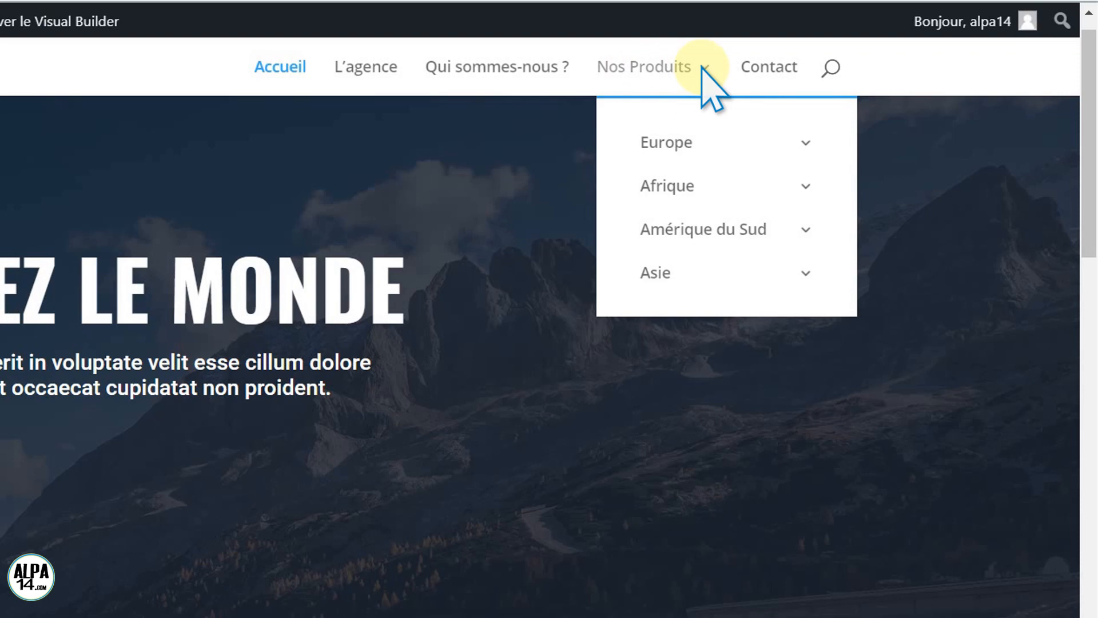
mouse_move(693, 189)
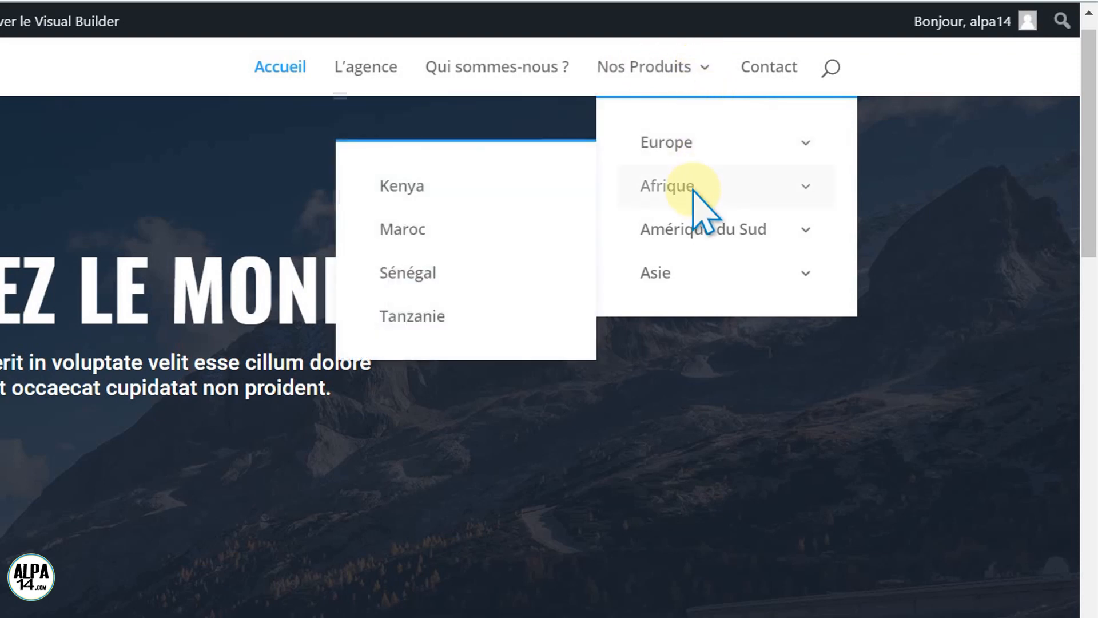
mouse_move(694, 266)
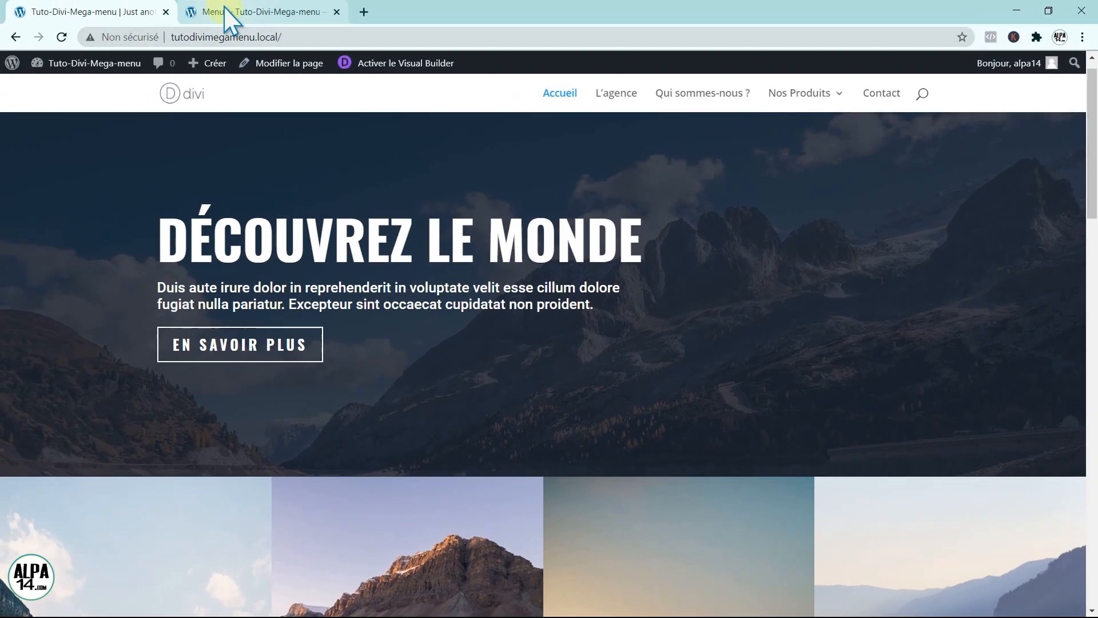
- Return to the menu editor and make sure the screen options display the CSS classes property for menu items
click(228, 17)
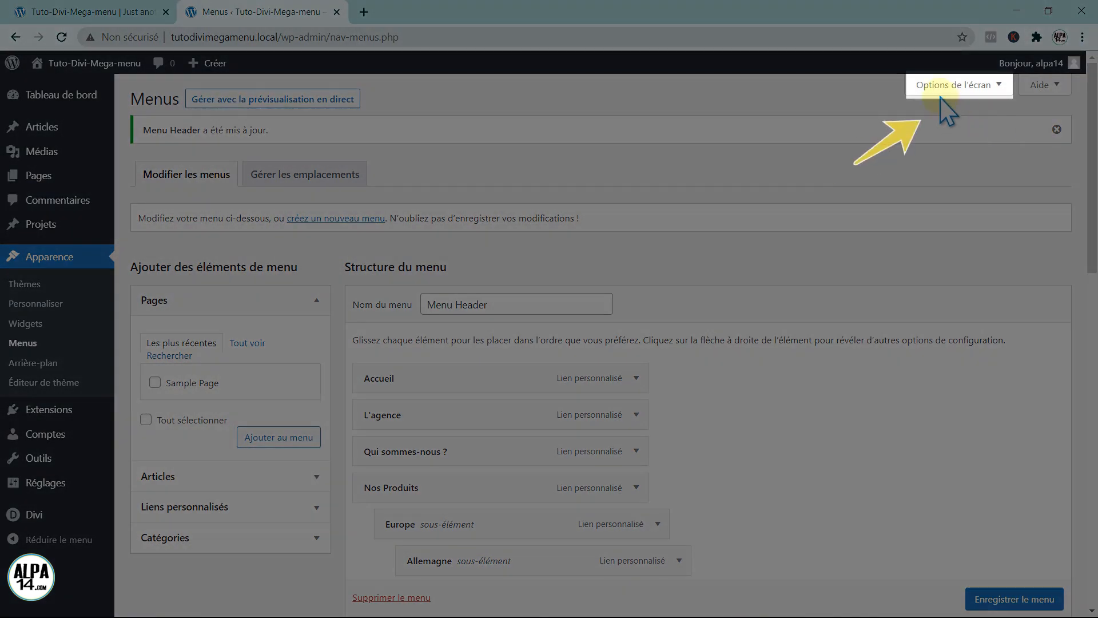
click(998, 87)
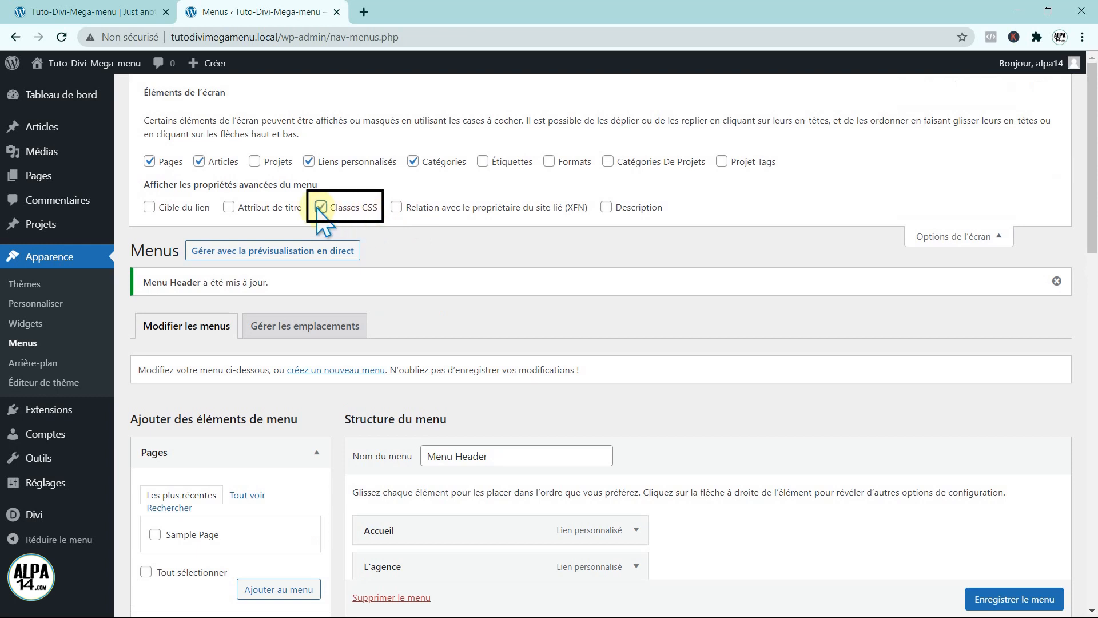
click(1004, 237)
- Assign the CSS class mega-menu to the Nos Produits menu item and save the menu
drag(1089, 207, 1093, 231)
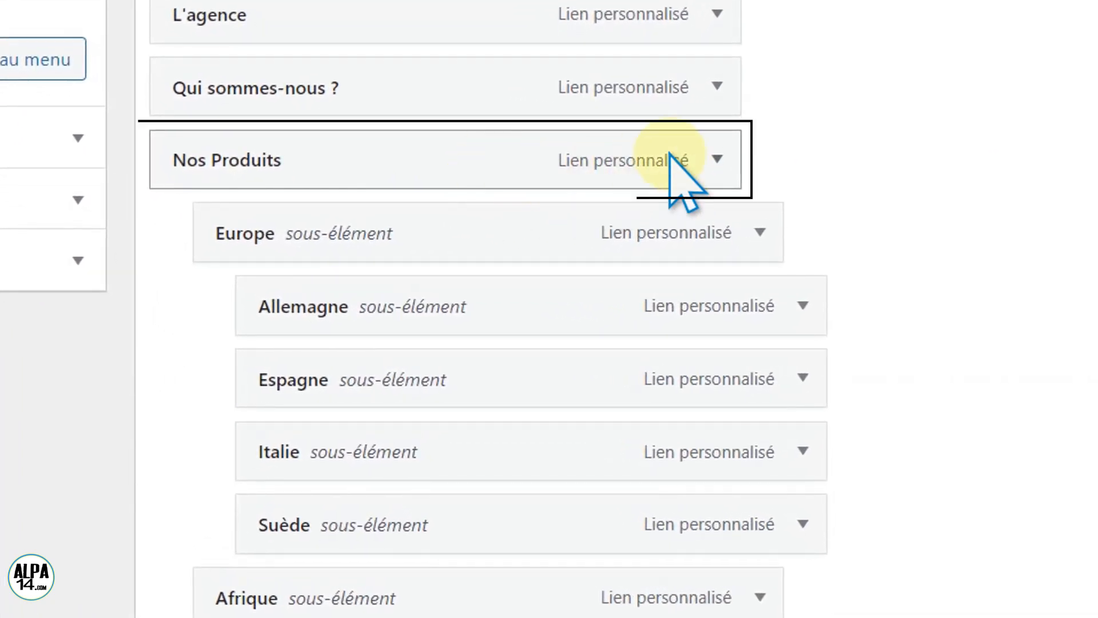
click(717, 159)
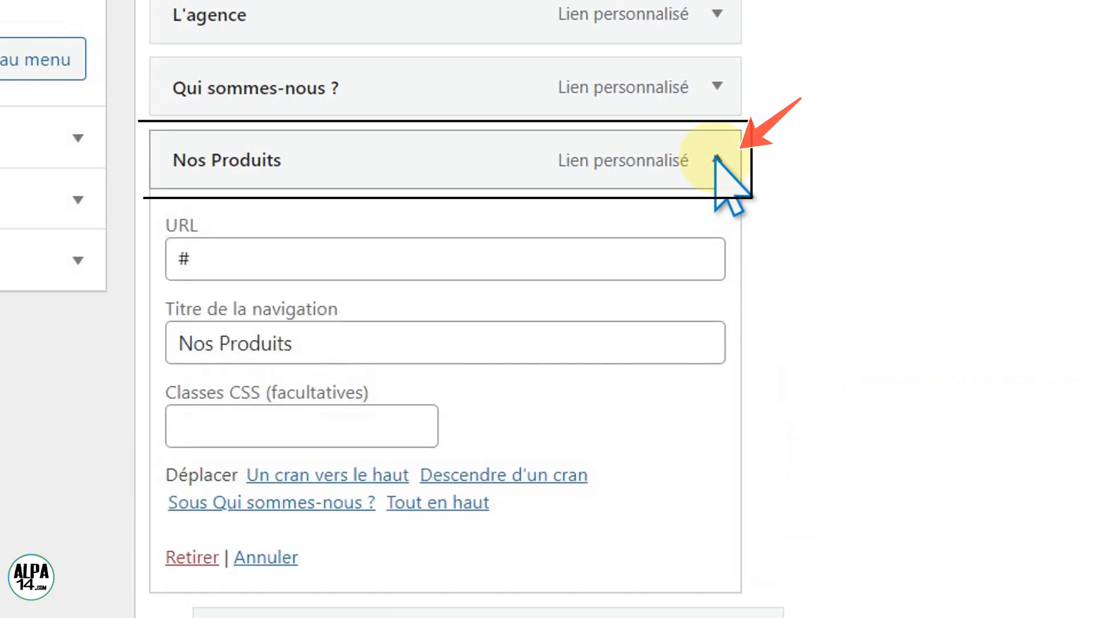
click(198, 414)
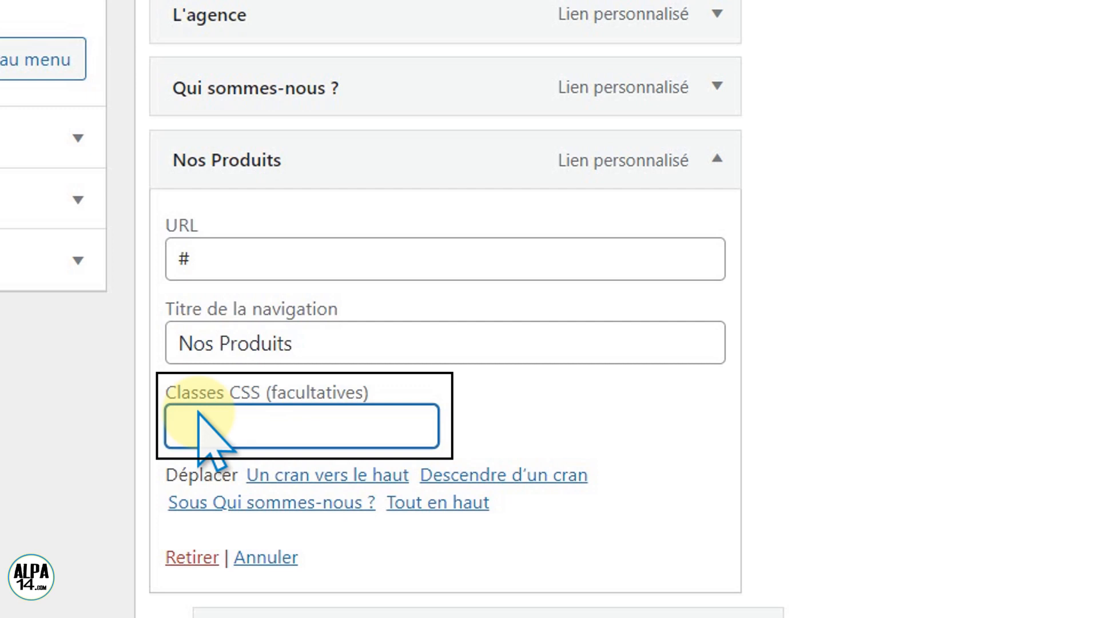
text(mega-menu)
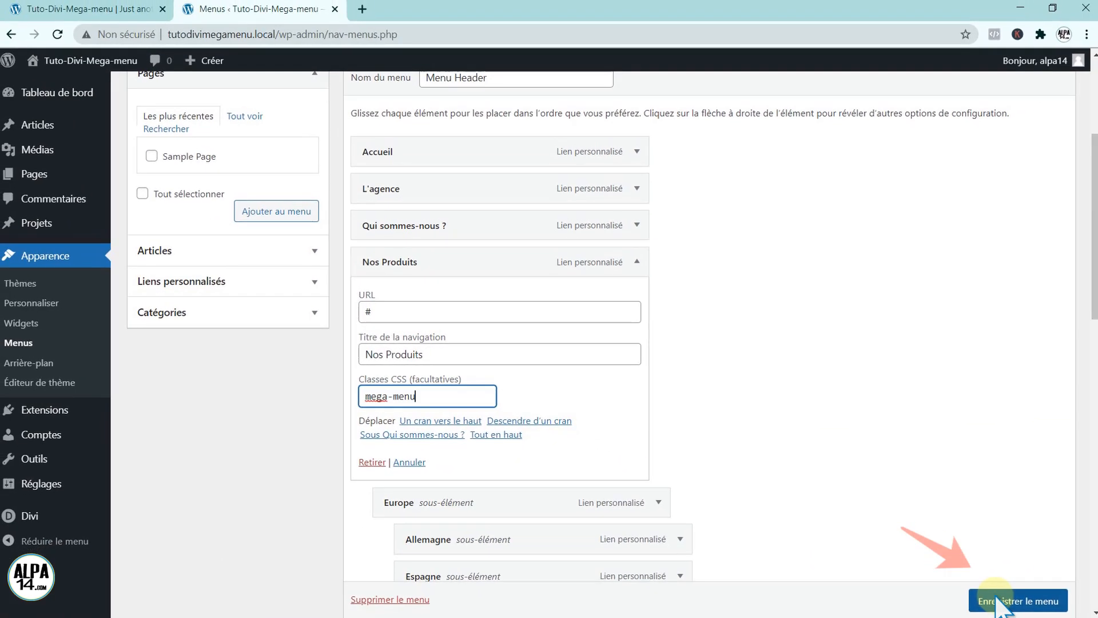
click(1000, 600)
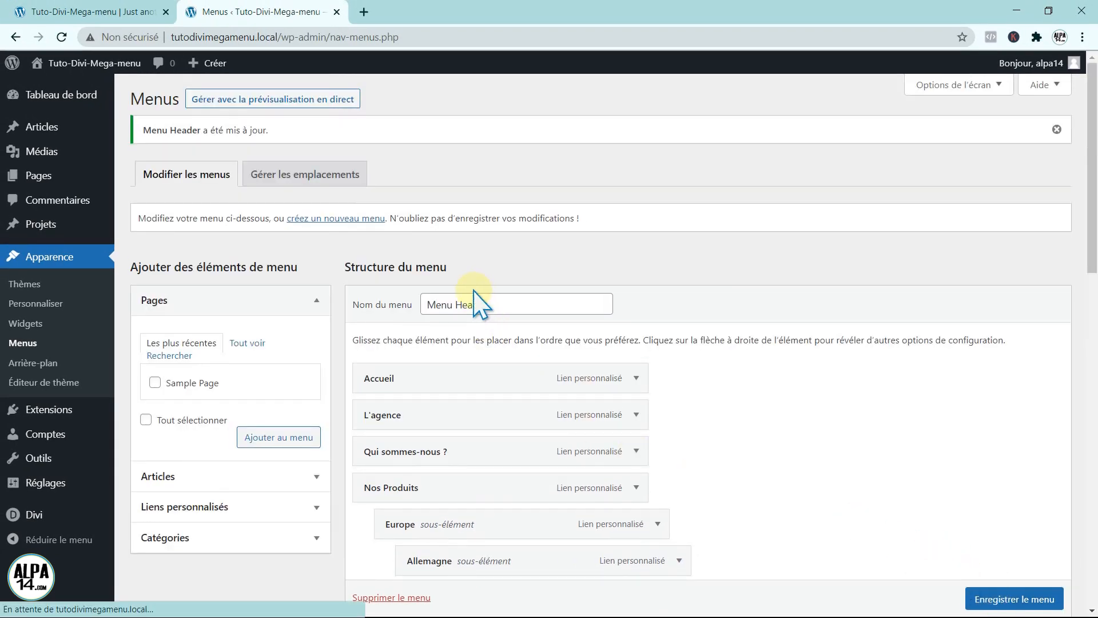
- Reload the site's front page and check how the Nos Produits mega menu lays out its continent columns
click(45, 11)
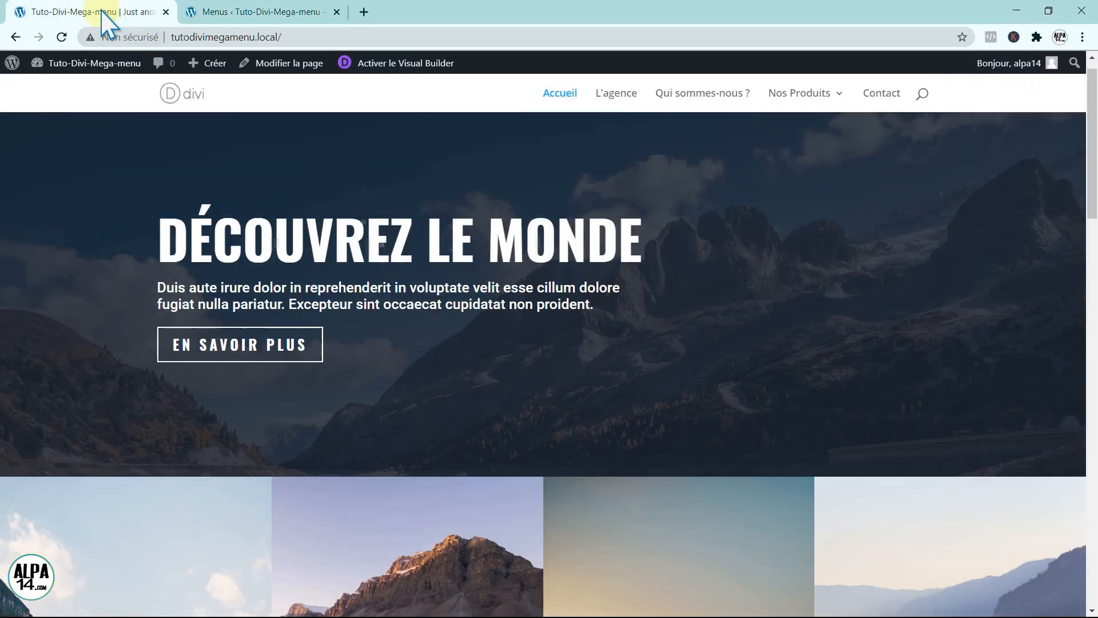
click(61, 38)
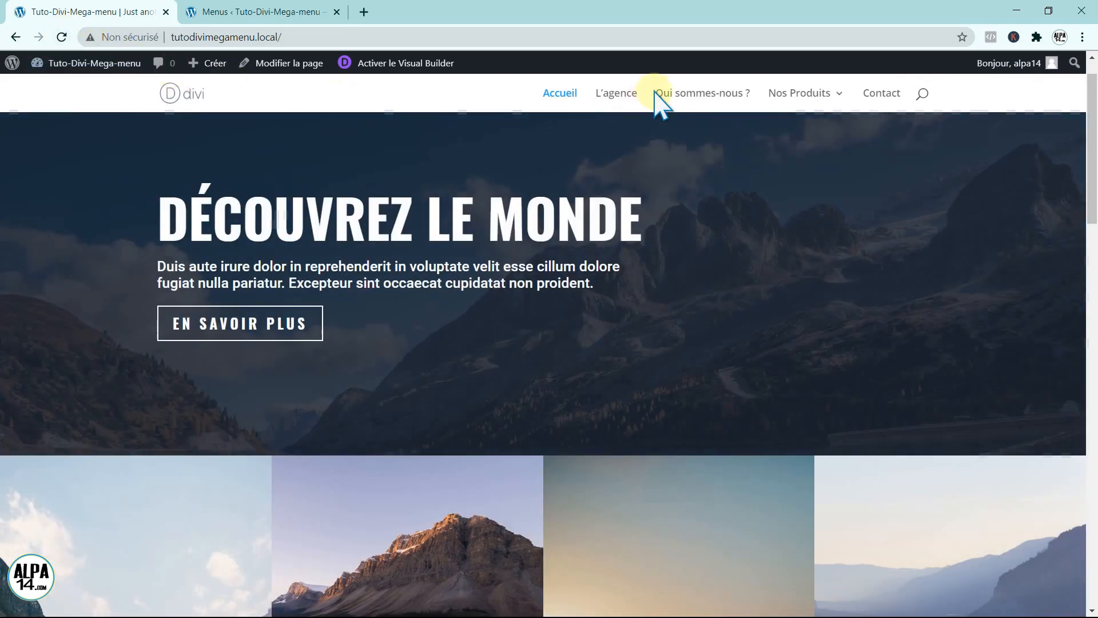
mouse_move(818, 93)
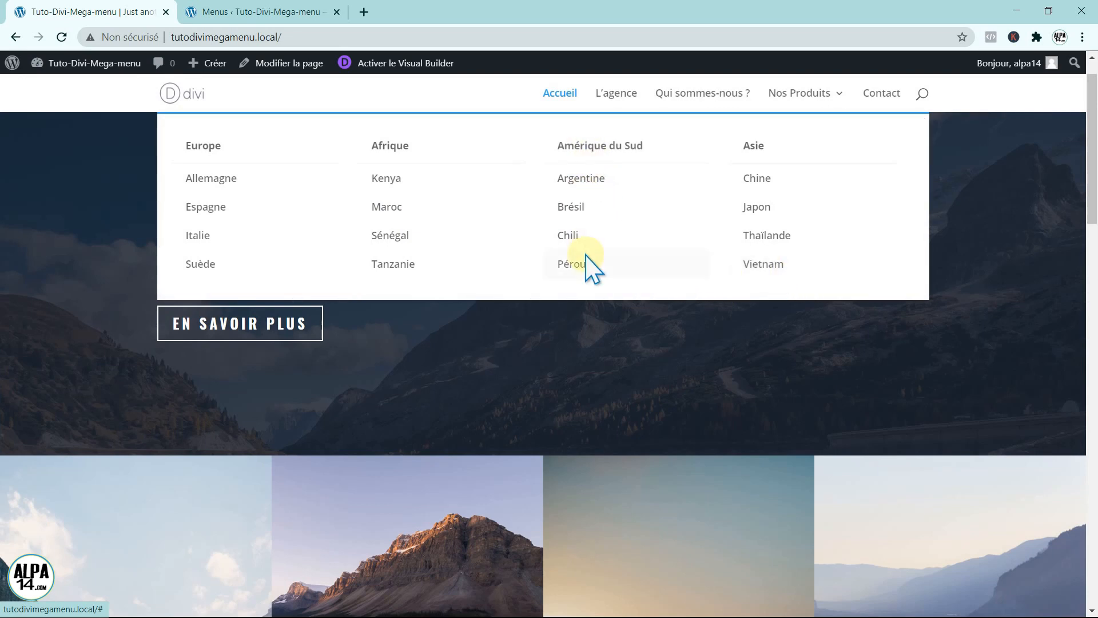
click(200, 278)
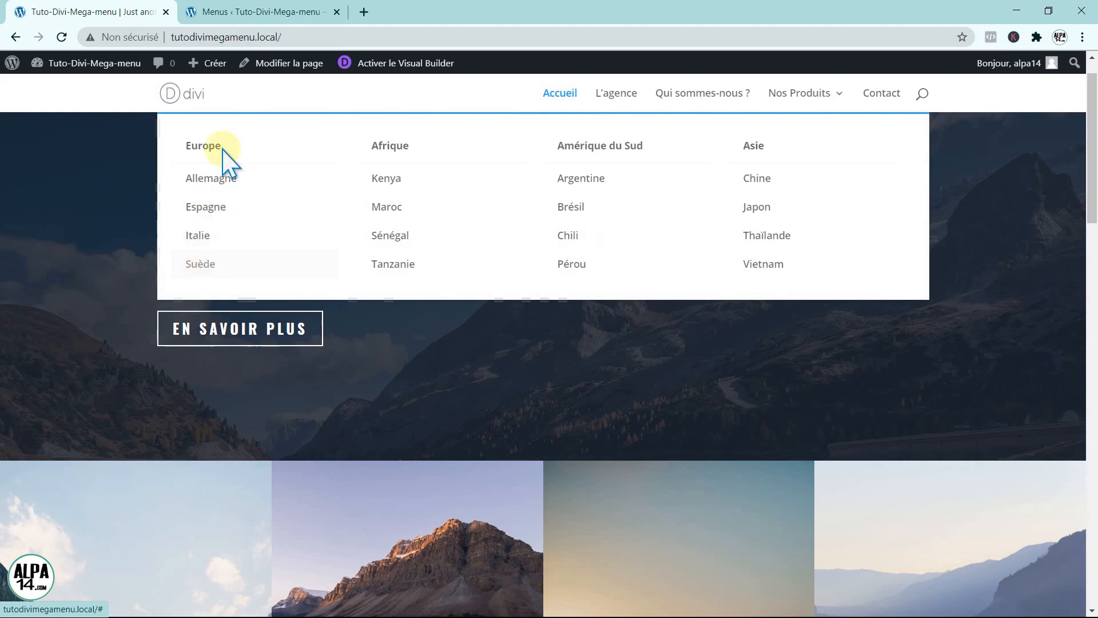
- Return to the WordPress admin and open the Divi theme customizer's primary menu bar settings under En-tête et navigation
click(237, 15)
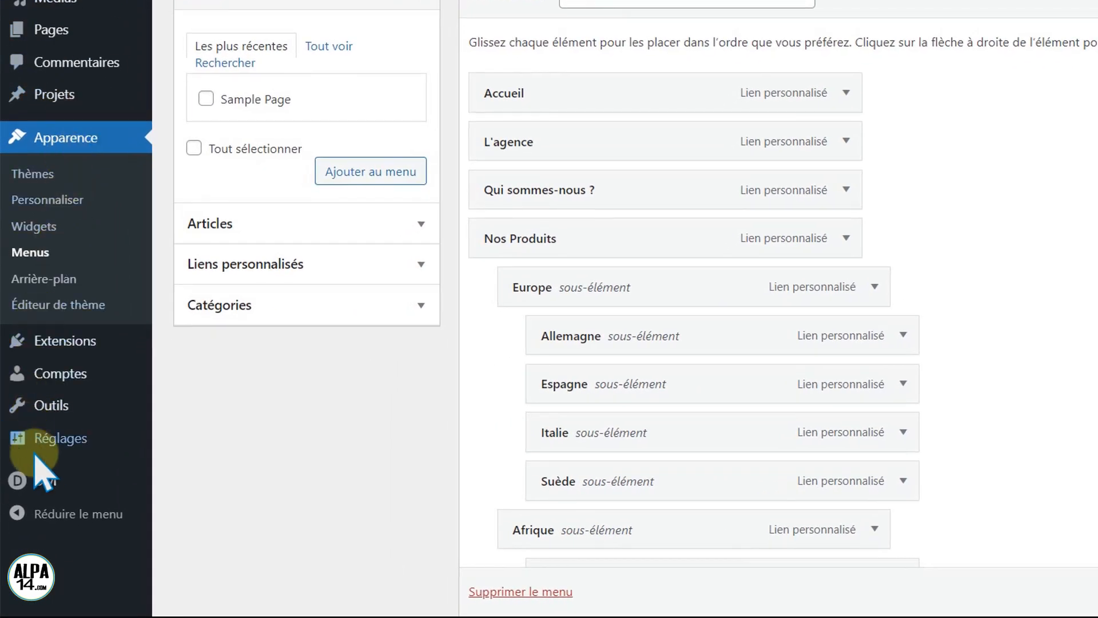
mouse_move(40, 480)
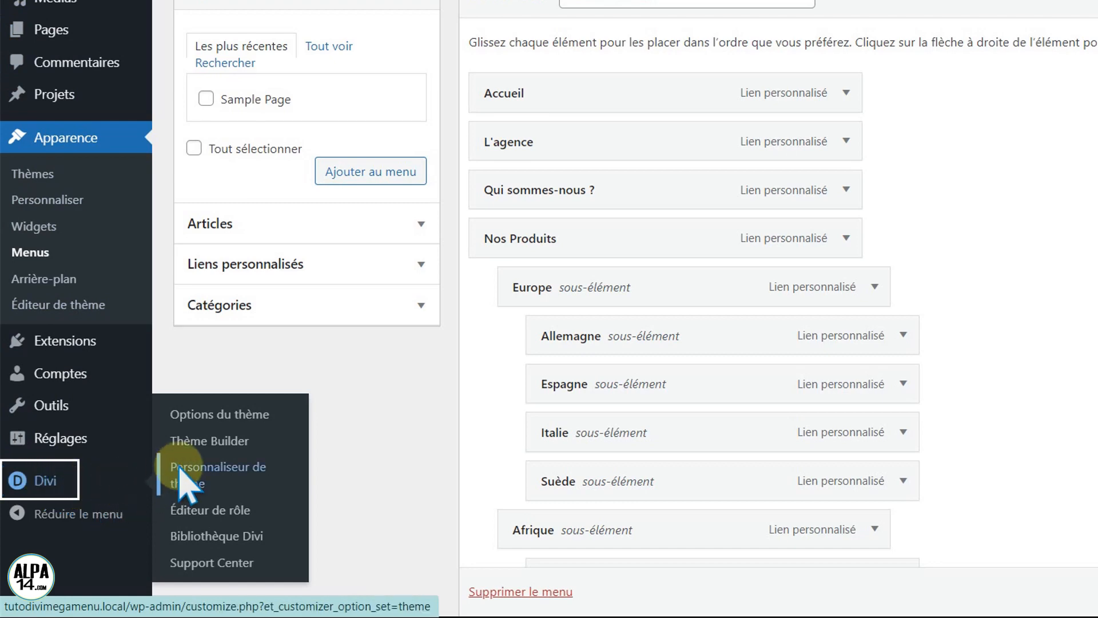
click(216, 475)
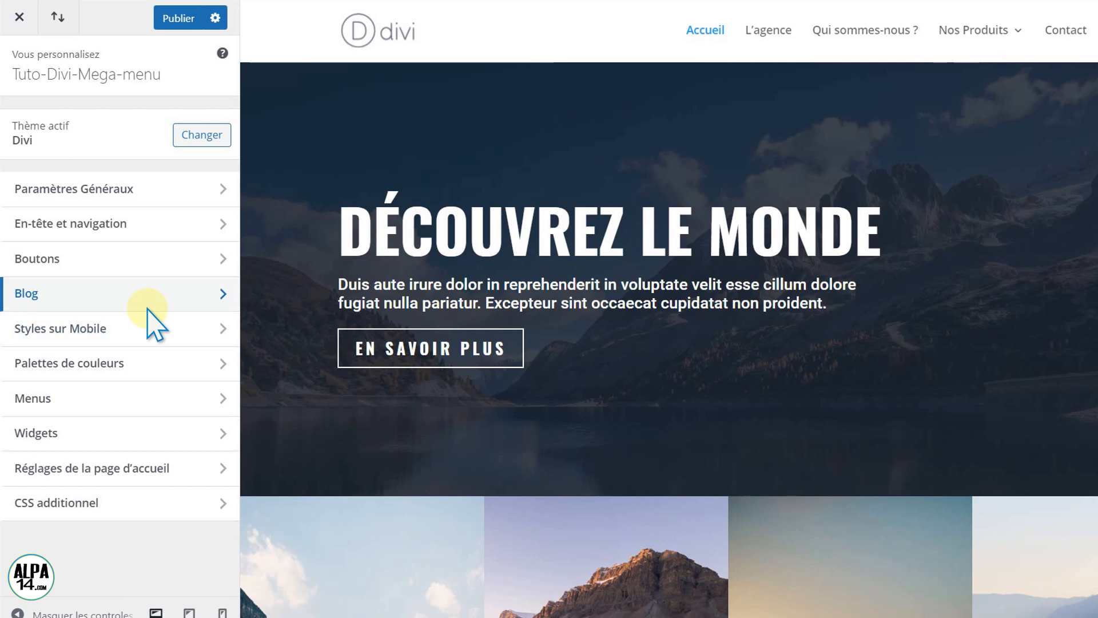
click(31, 223)
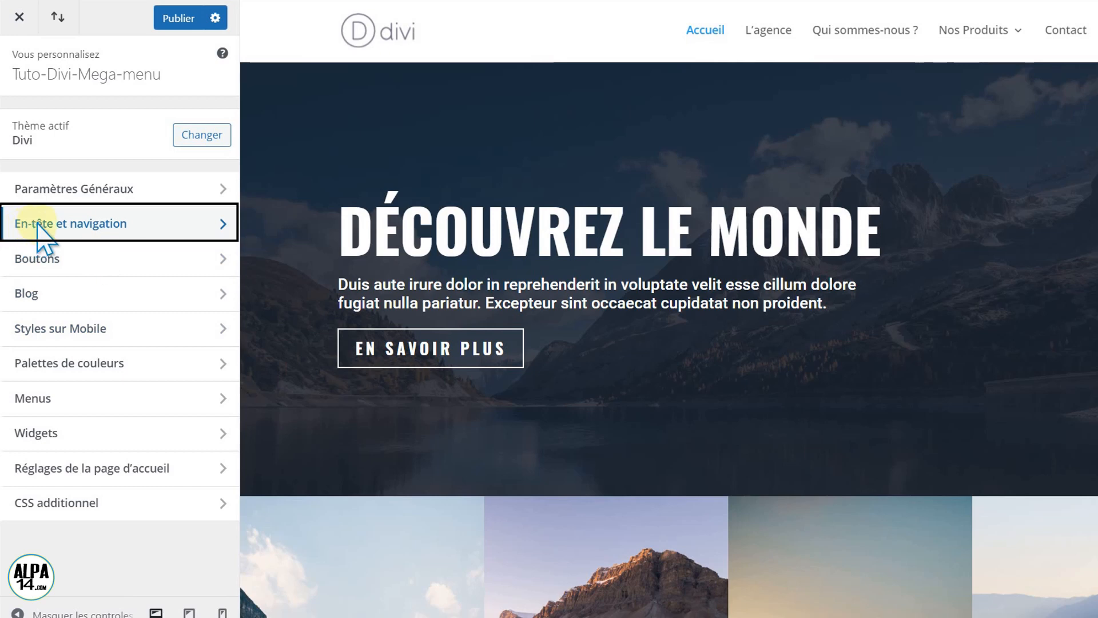
click(220, 224)
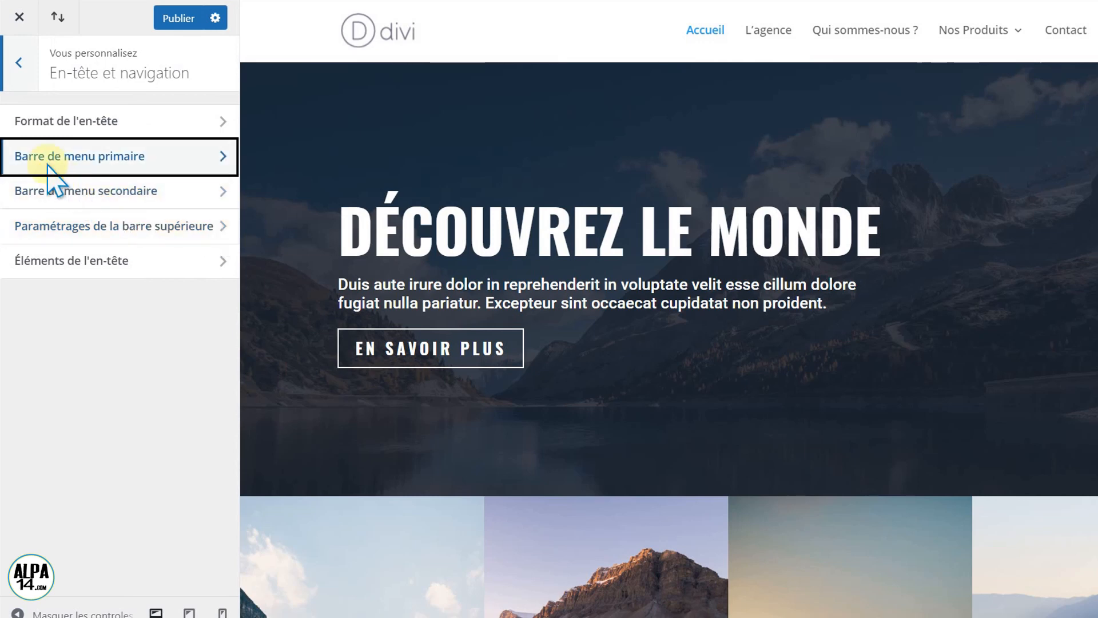
click(207, 160)
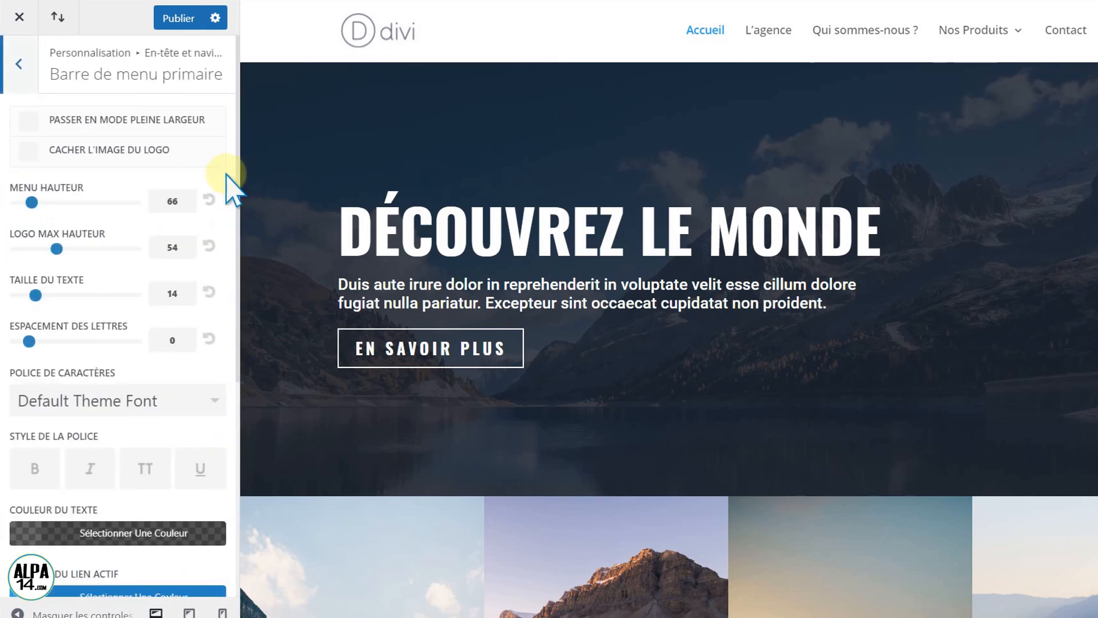
- Set the primary menu's text size to 16 and make its text colour fully opaque black (#000000)
scroll(233, 189, down, 2)
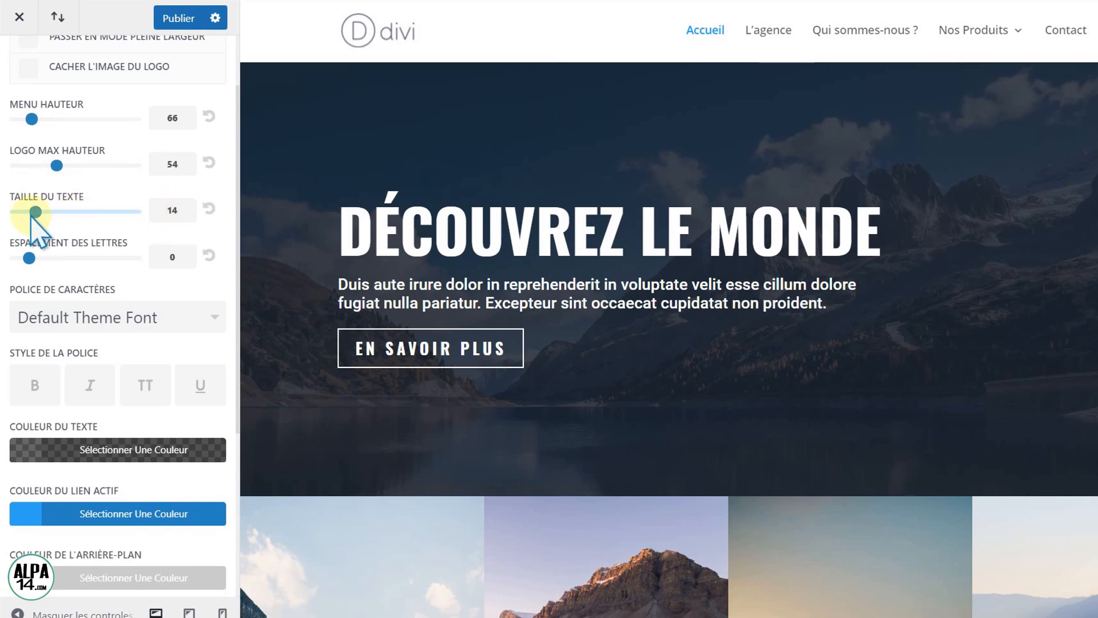
drag(39, 212, 55, 213)
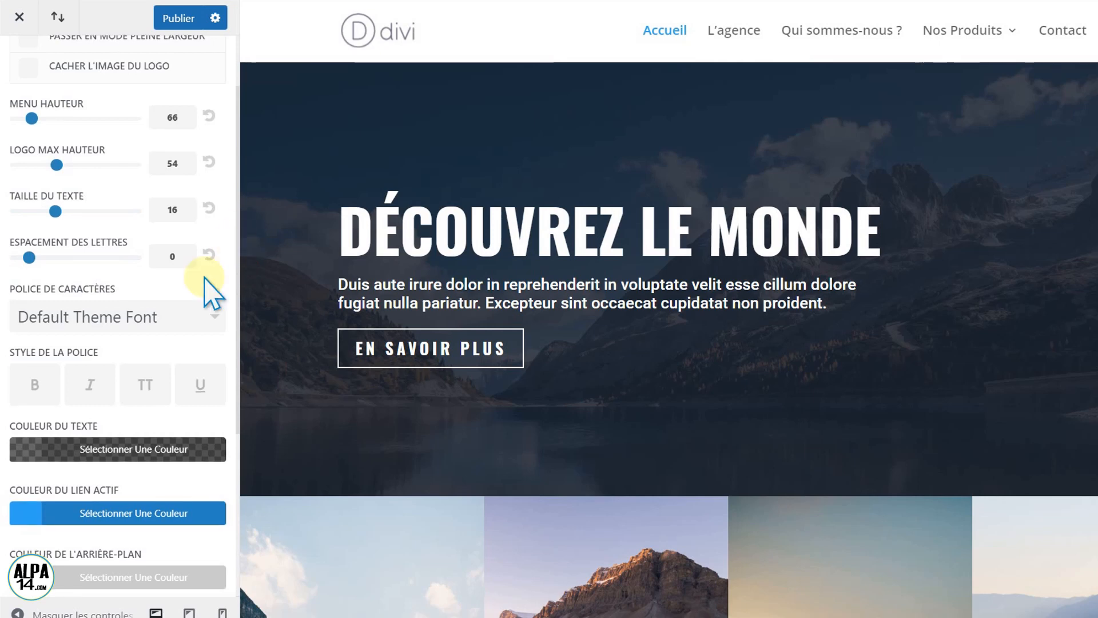
scroll(204, 279, down, 1)
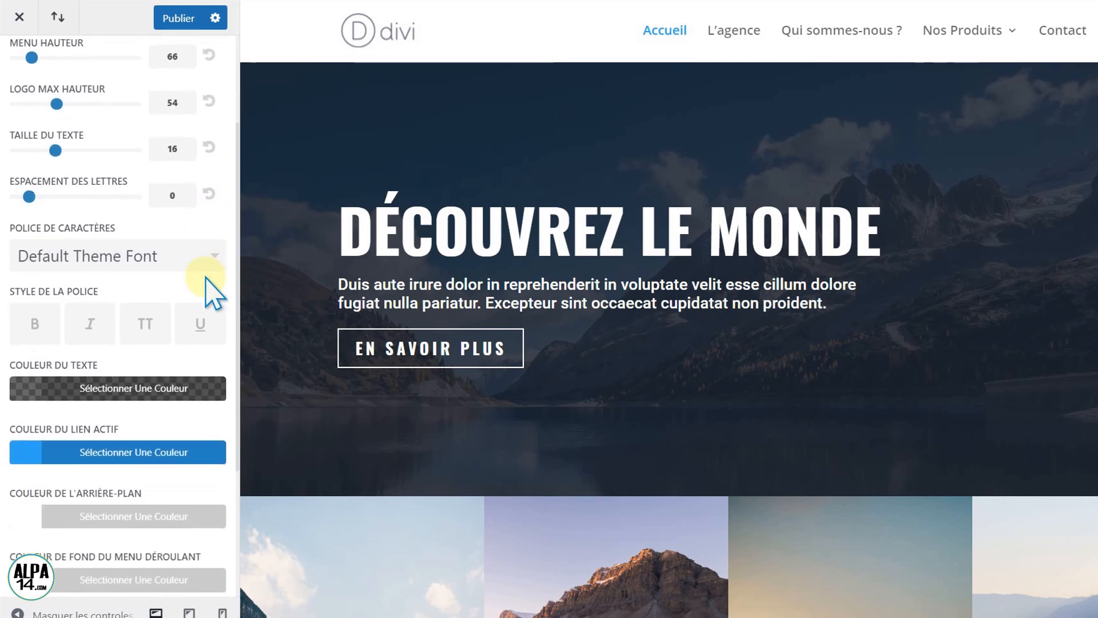
scroll(215, 292, down, 1)
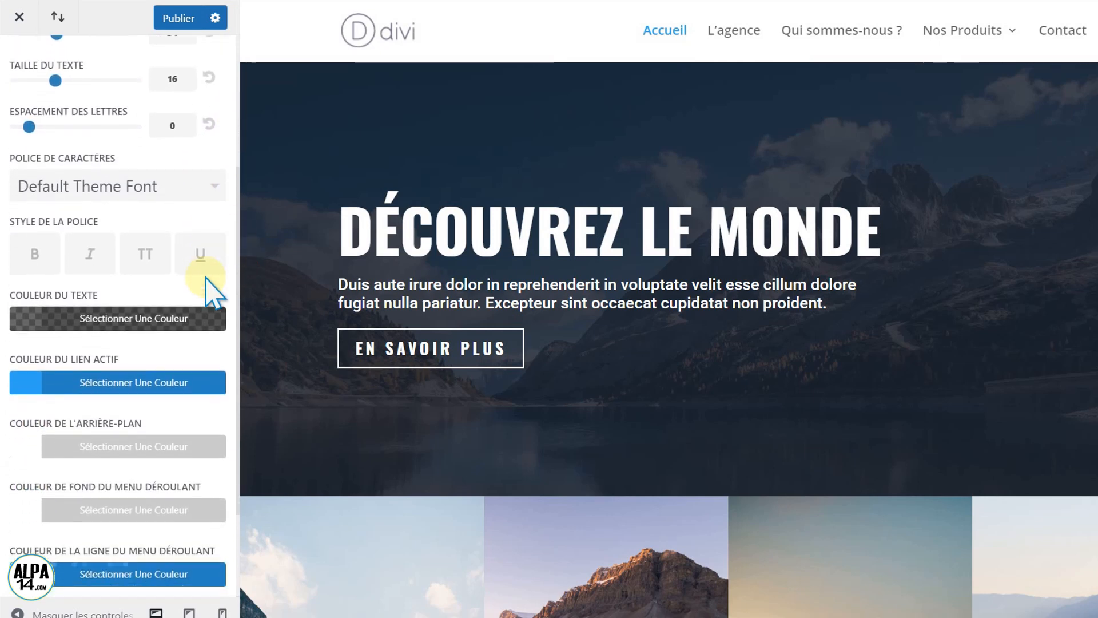
click(120, 317)
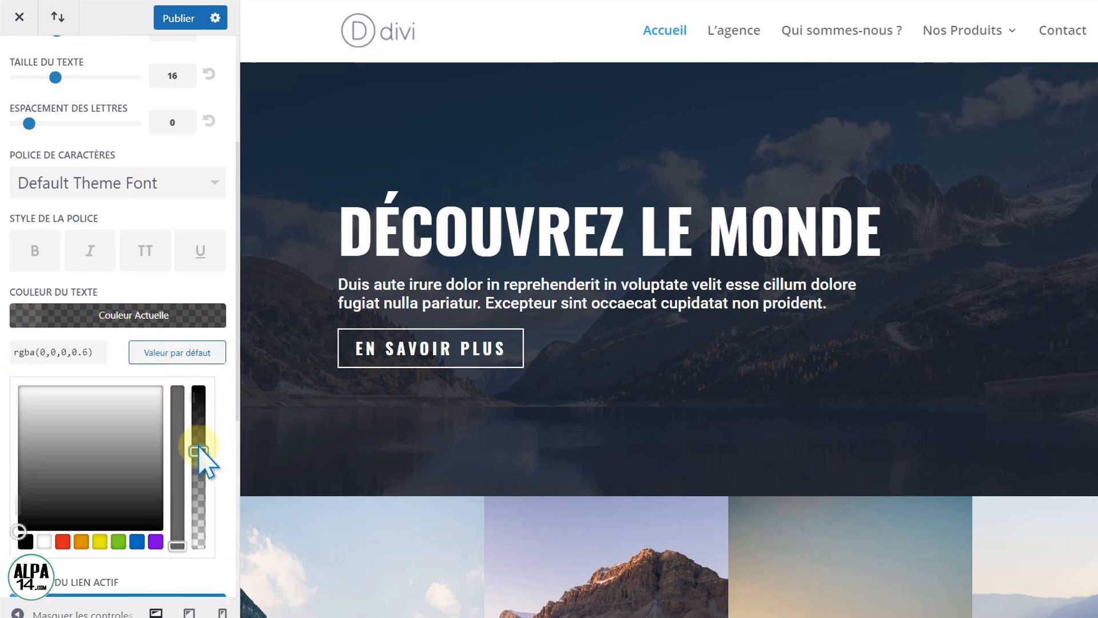
drag(199, 450, 197, 379)
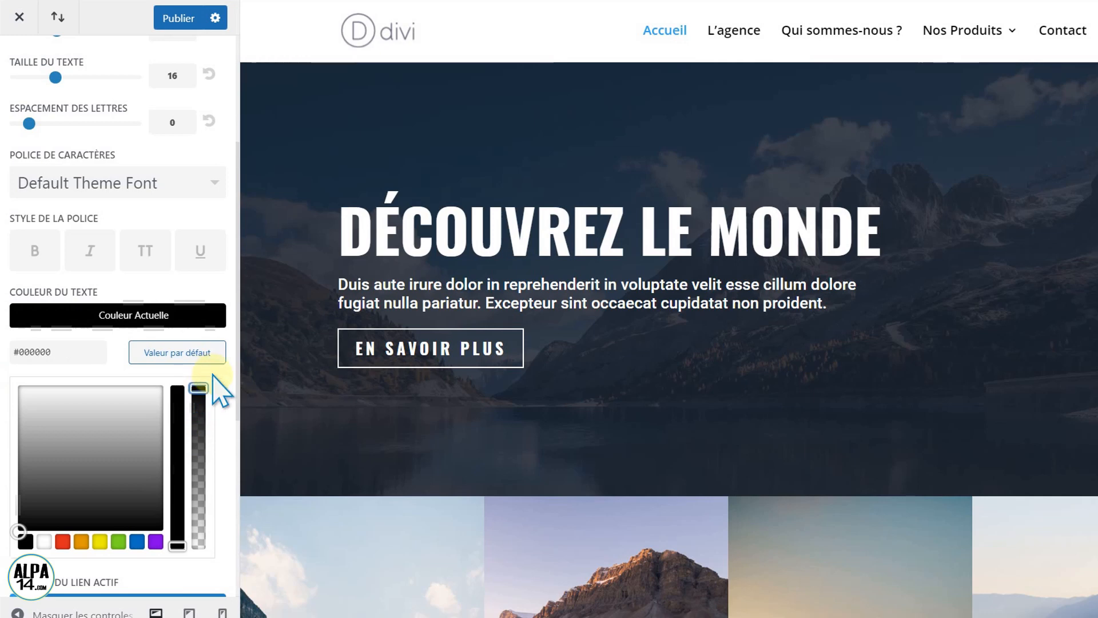
- Set the primary menu's active link colour to orange (#e09900)
scroll(229, 377, down, 2)
scroll(234, 382, down, 2)
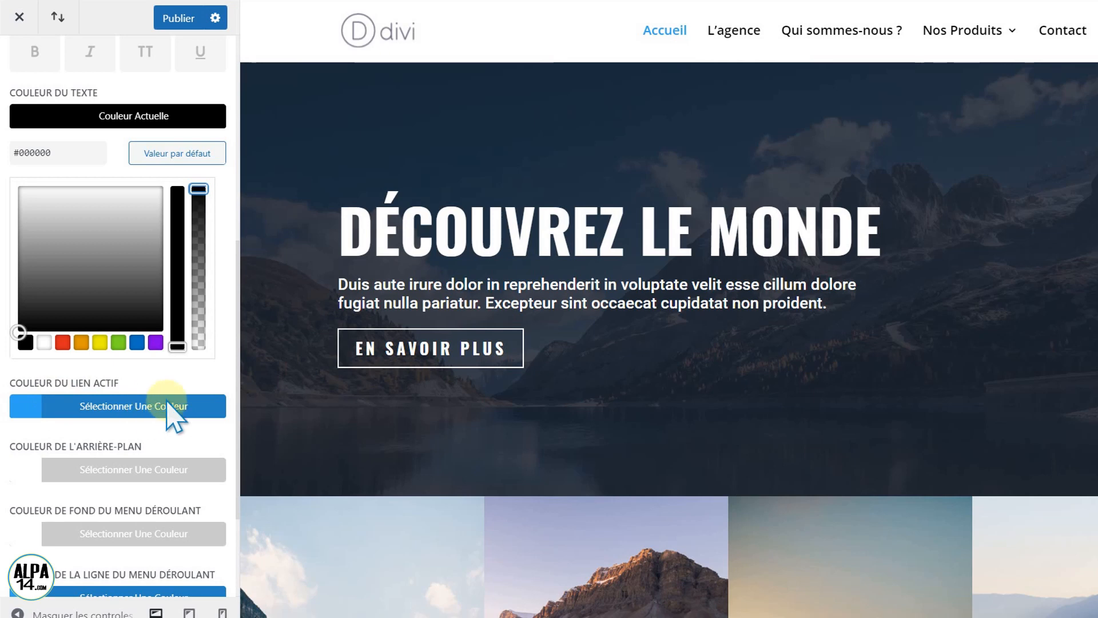
click(140, 408)
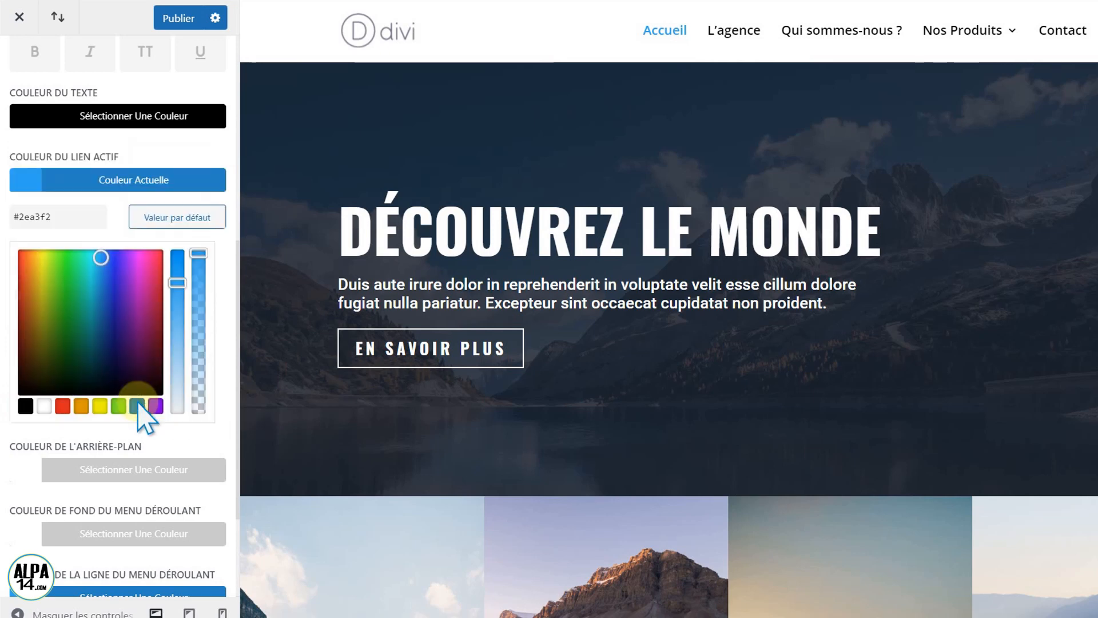
click(82, 406)
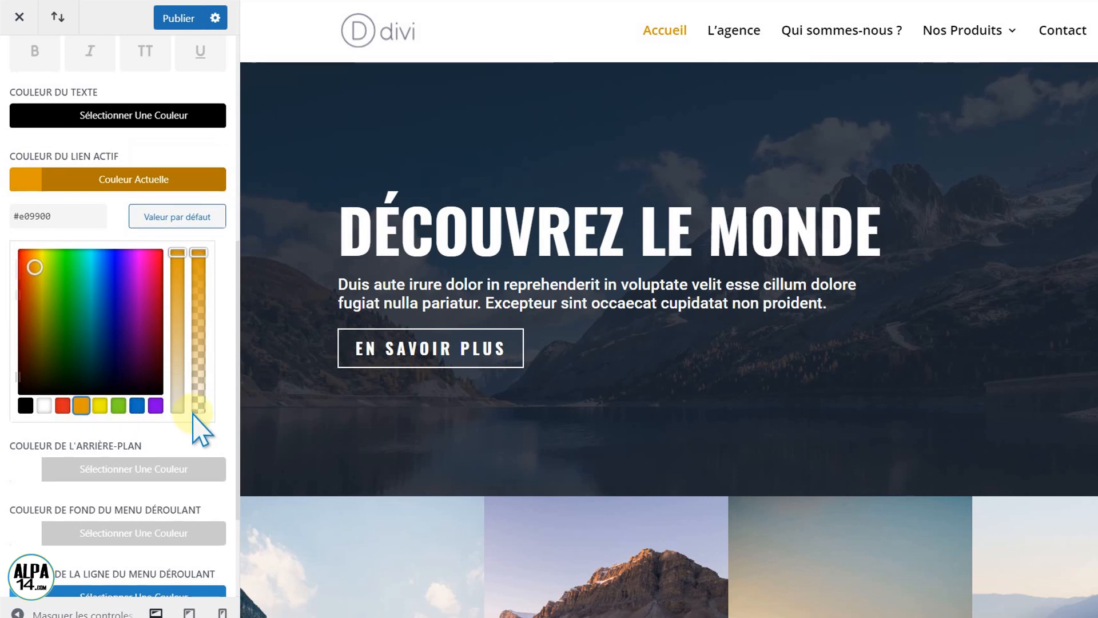
- Set the dropdown menu's line colour to orange (#e09900) and check it in the Nos Produits mega menu preview
scroll(194, 414, down, 2)
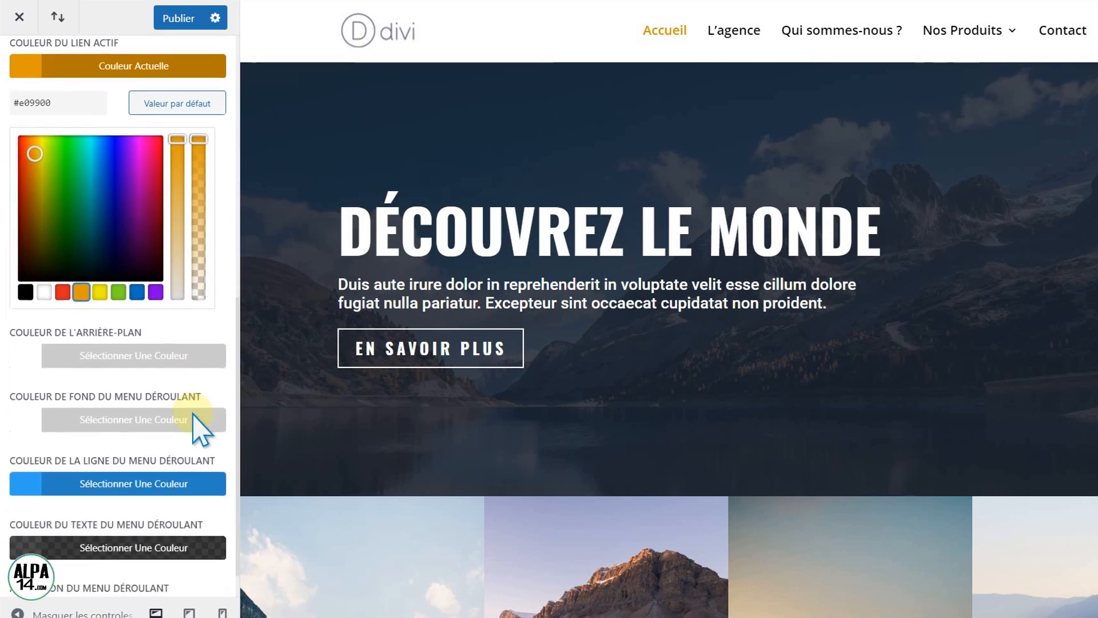
scroll(193, 414, down, 1)
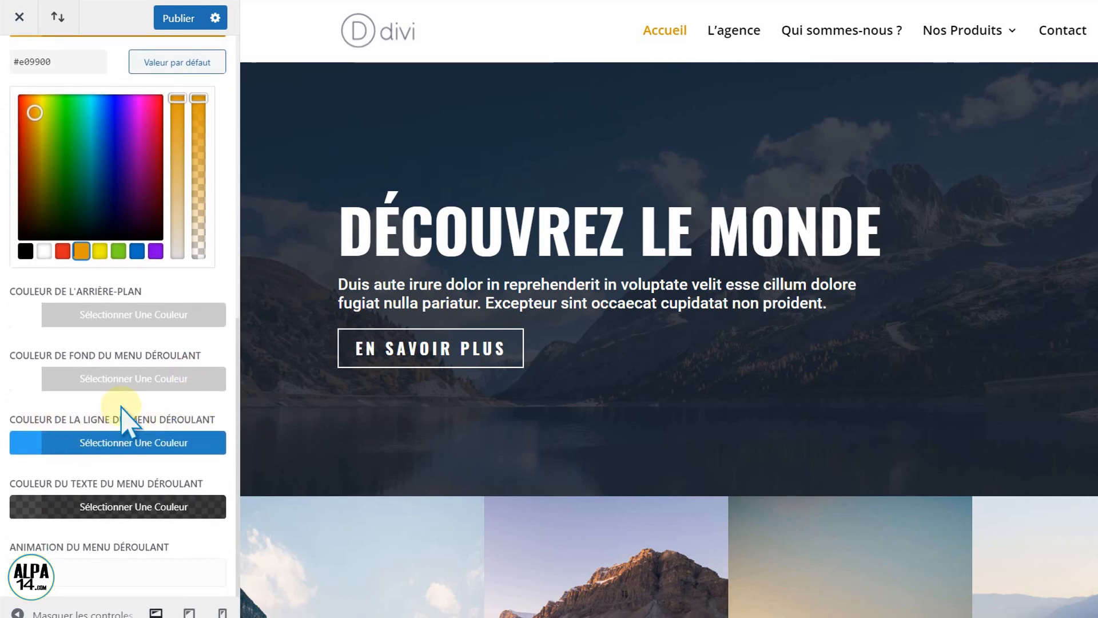
mouse_move(951, 36)
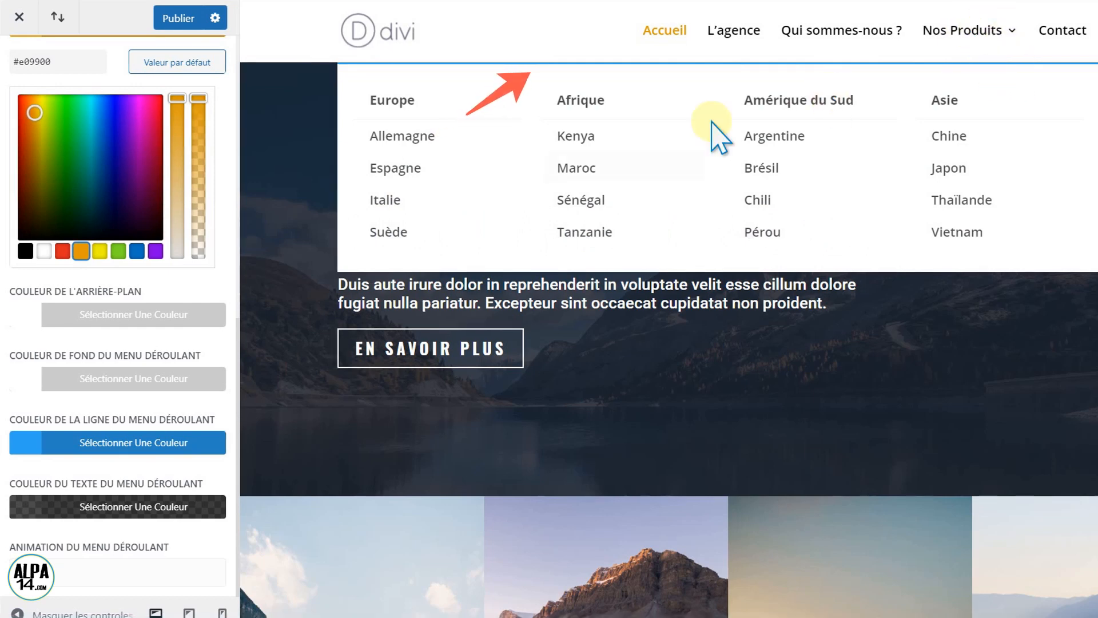
click(150, 443)
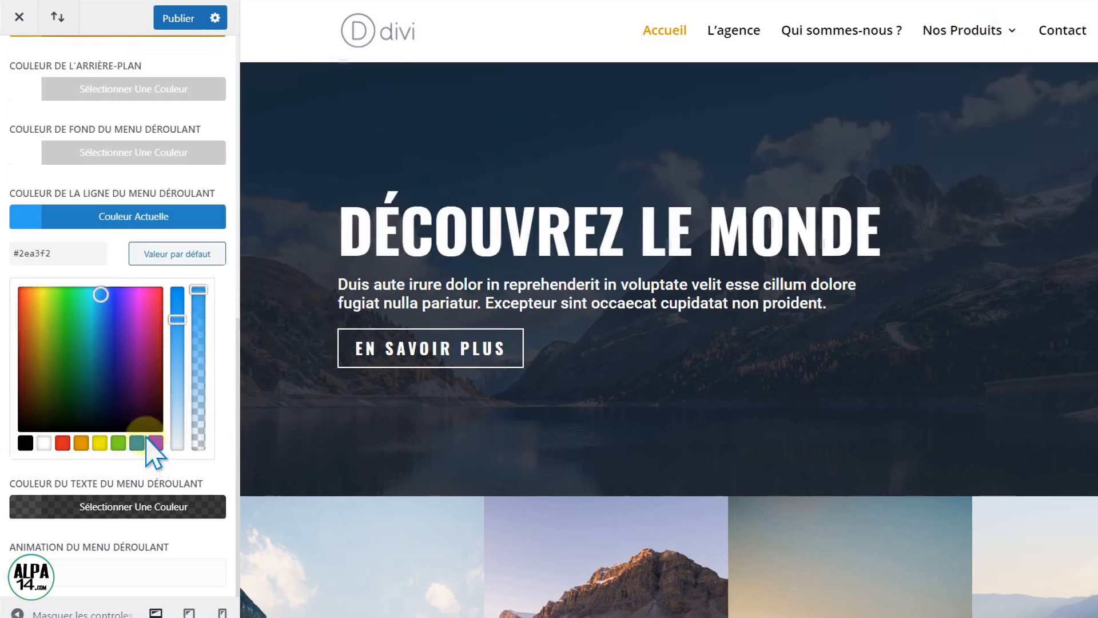
click(81, 443)
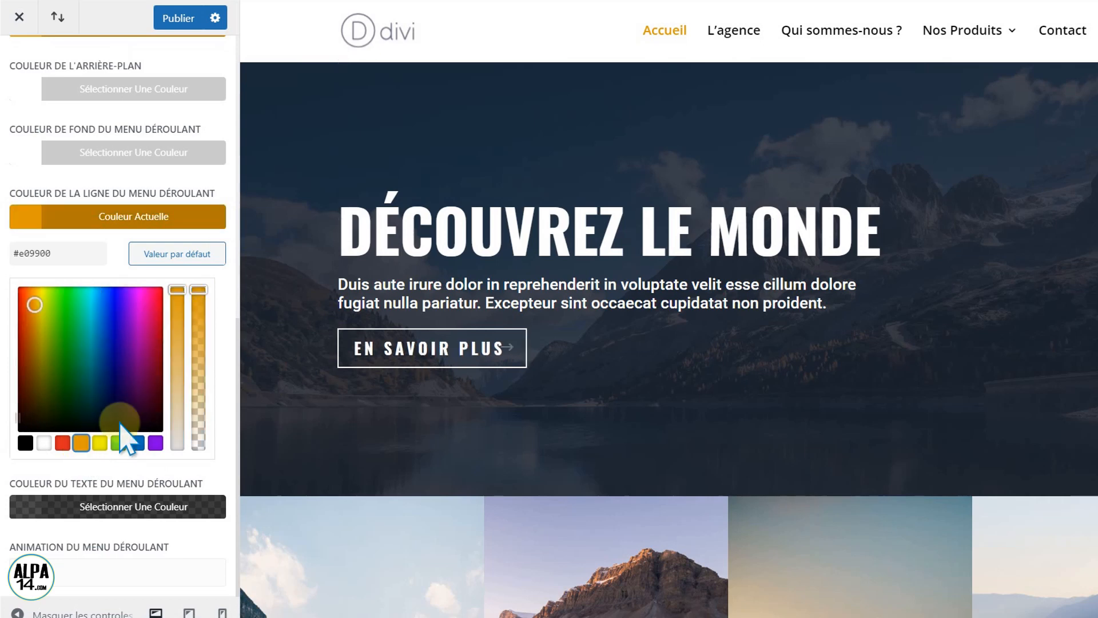
mouse_move(993, 38)
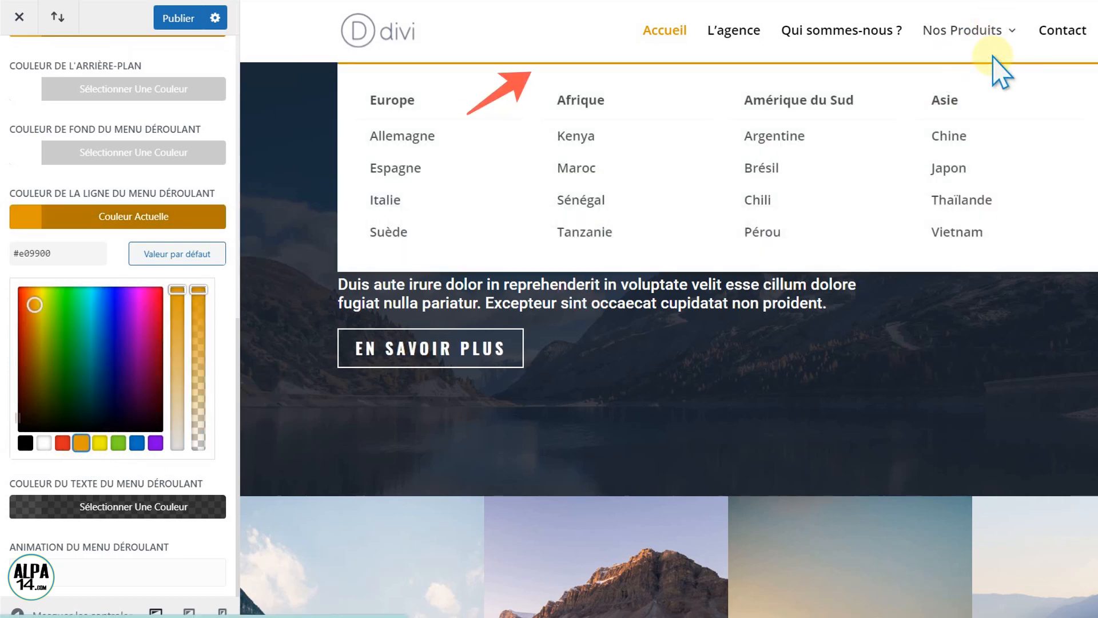
mouse_move(989, 57)
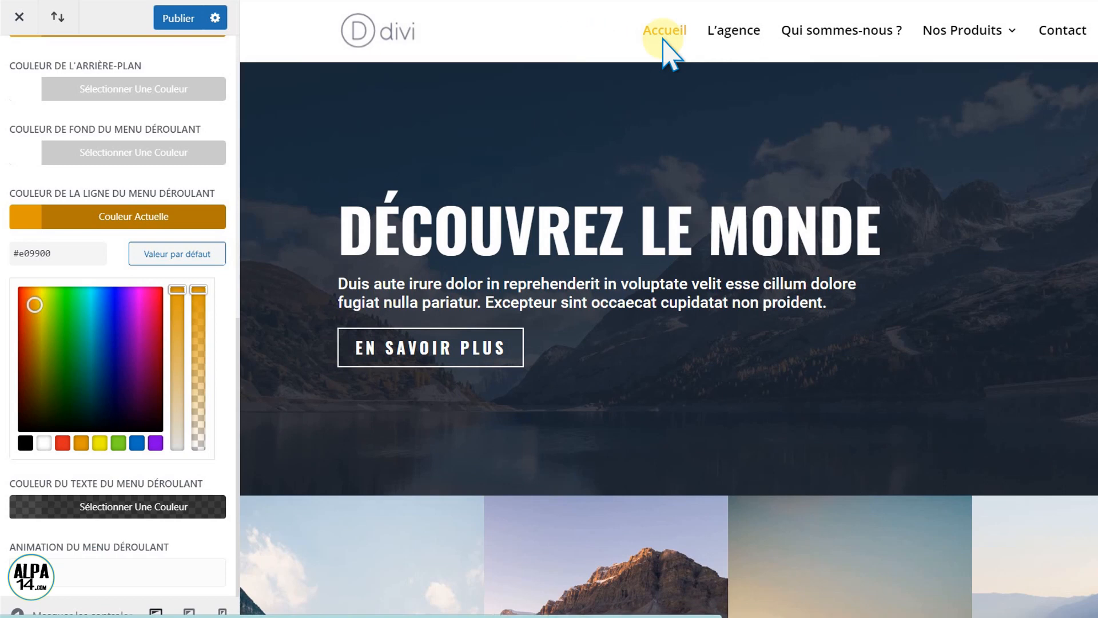
mouse_move(942, 35)
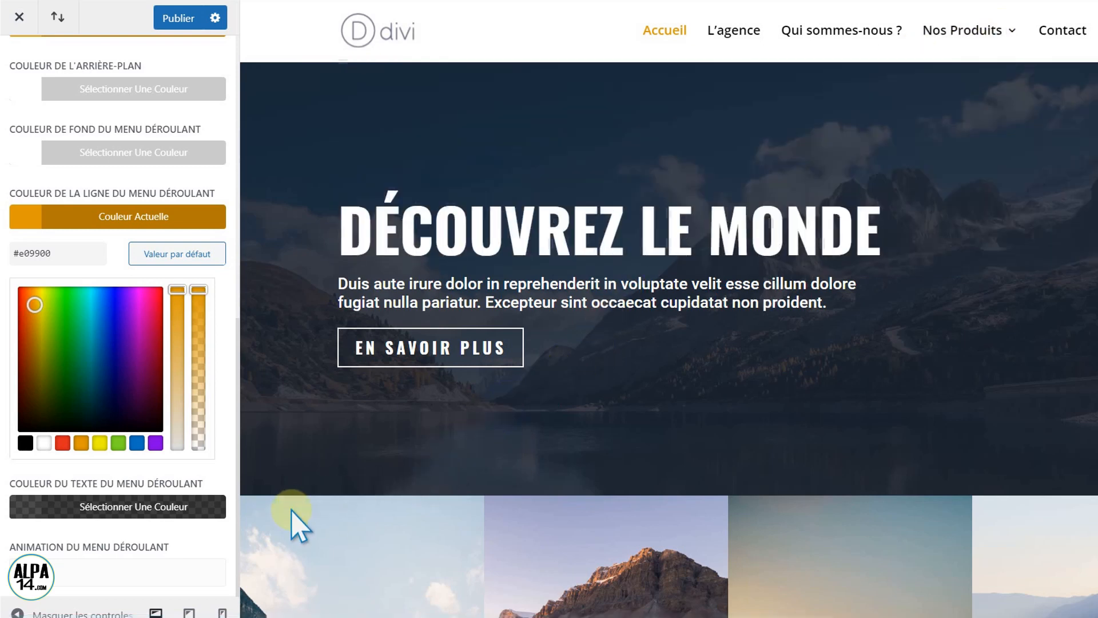
- Change the dropdown menu's text colour to white and its background colour to black at 0.92 opacity, previewing the mega menu
click(131, 506)
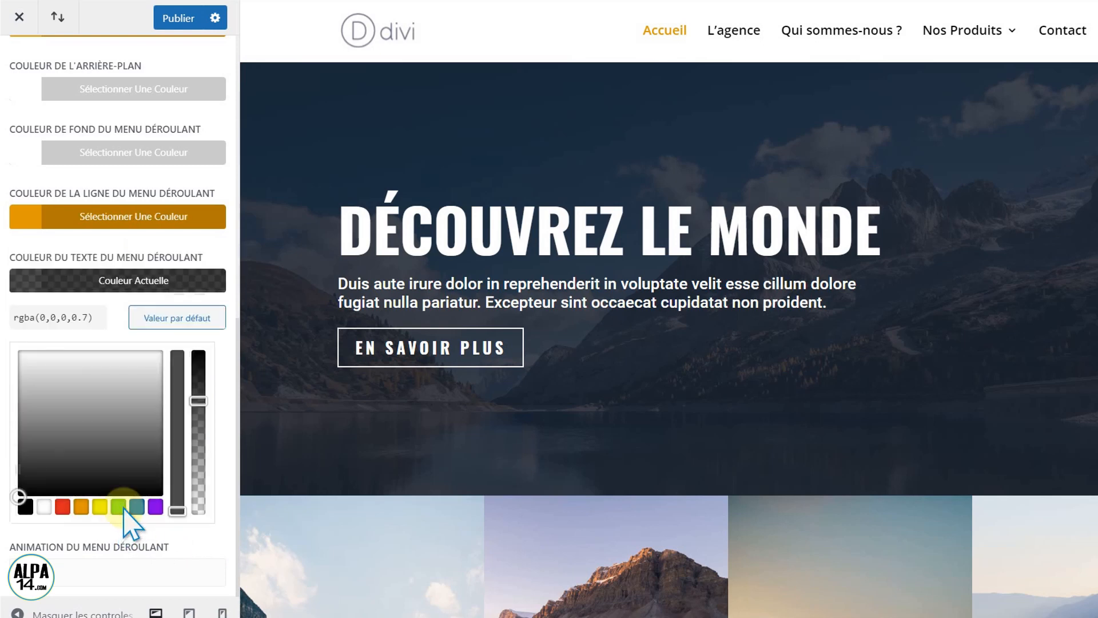
click(41, 506)
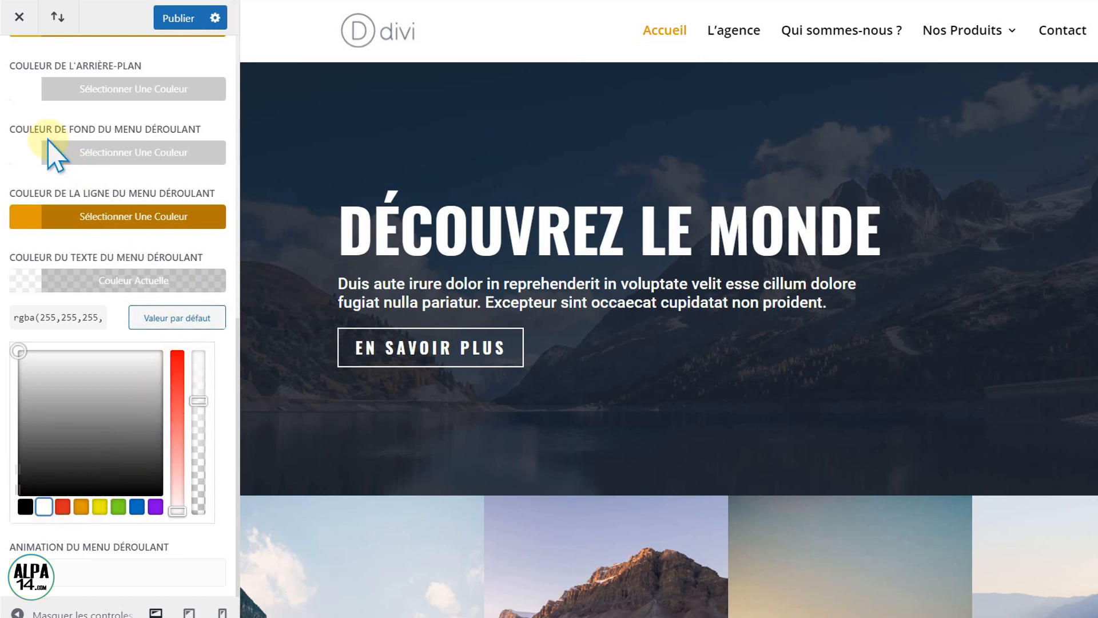
click(149, 155)
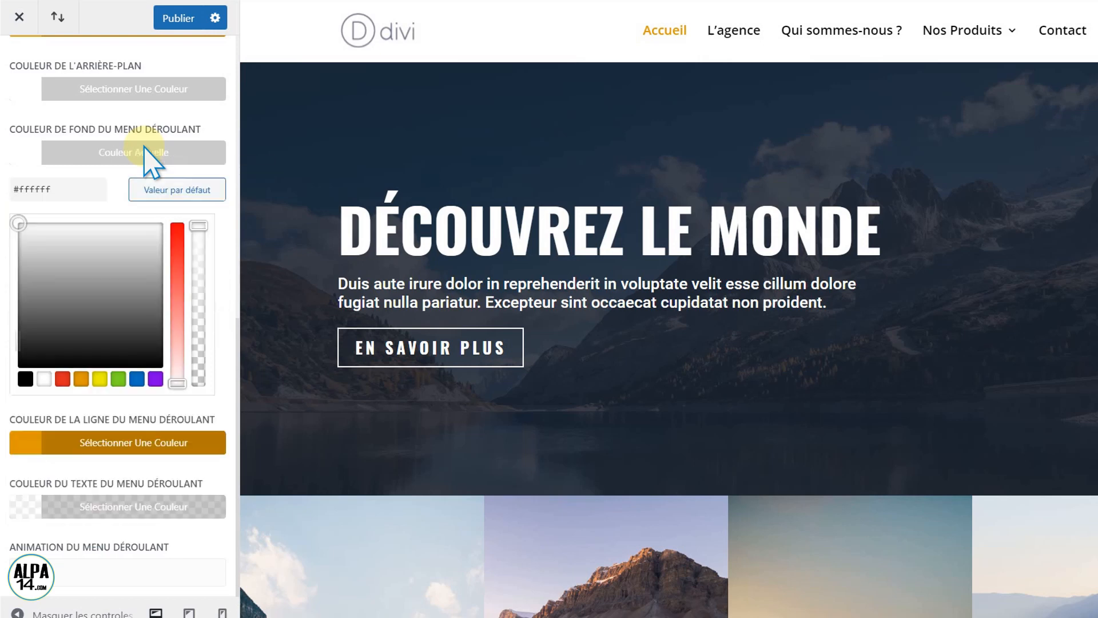
click(27, 379)
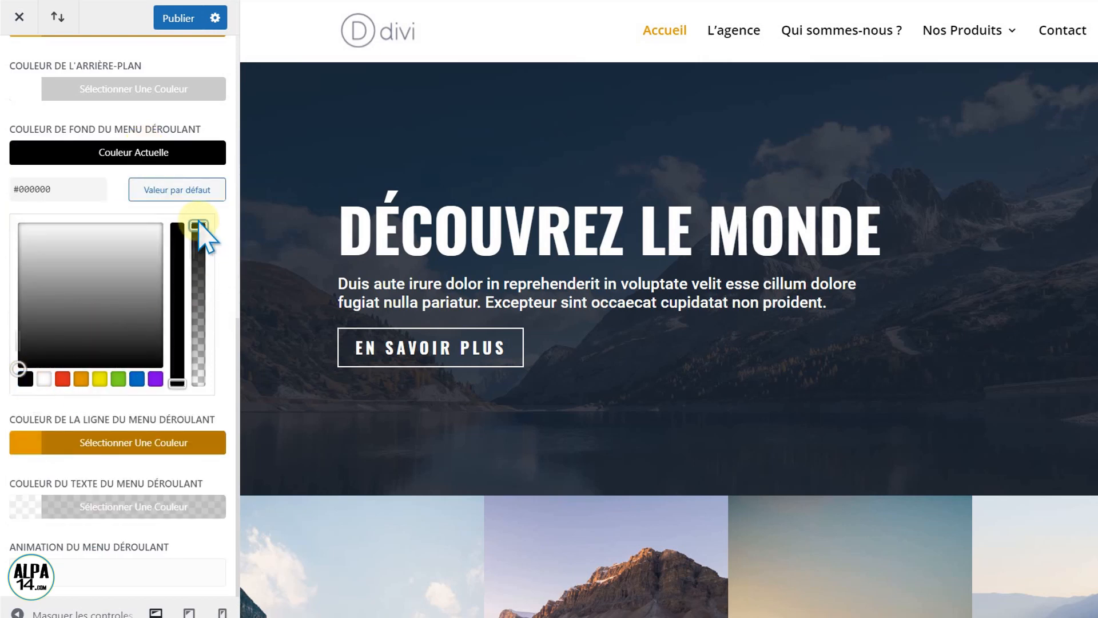
drag(199, 224, 203, 239)
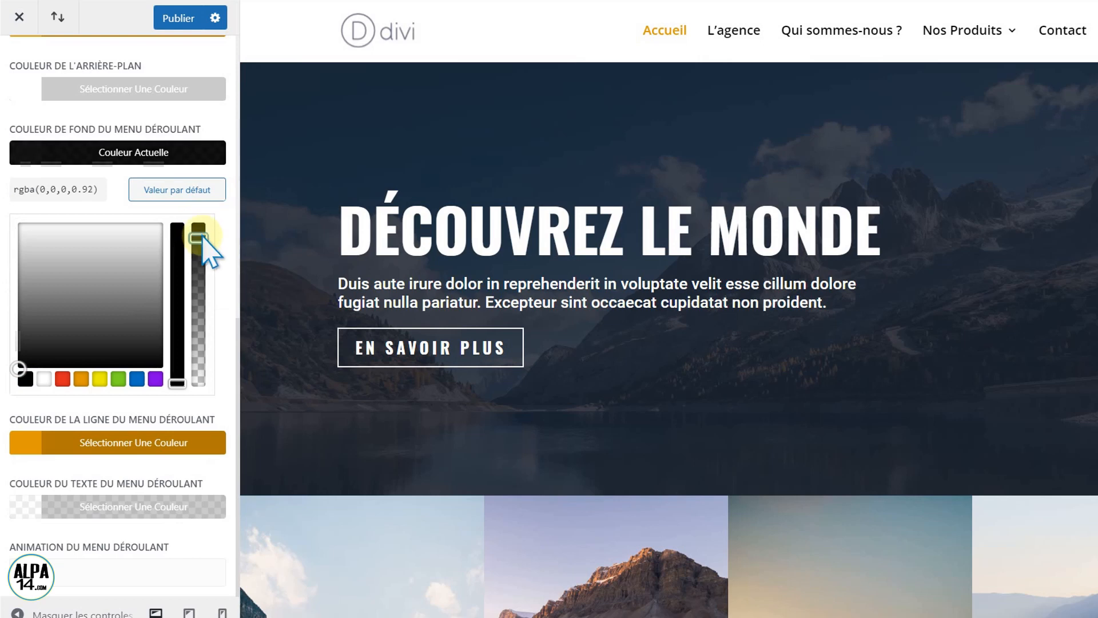
mouse_move(994, 36)
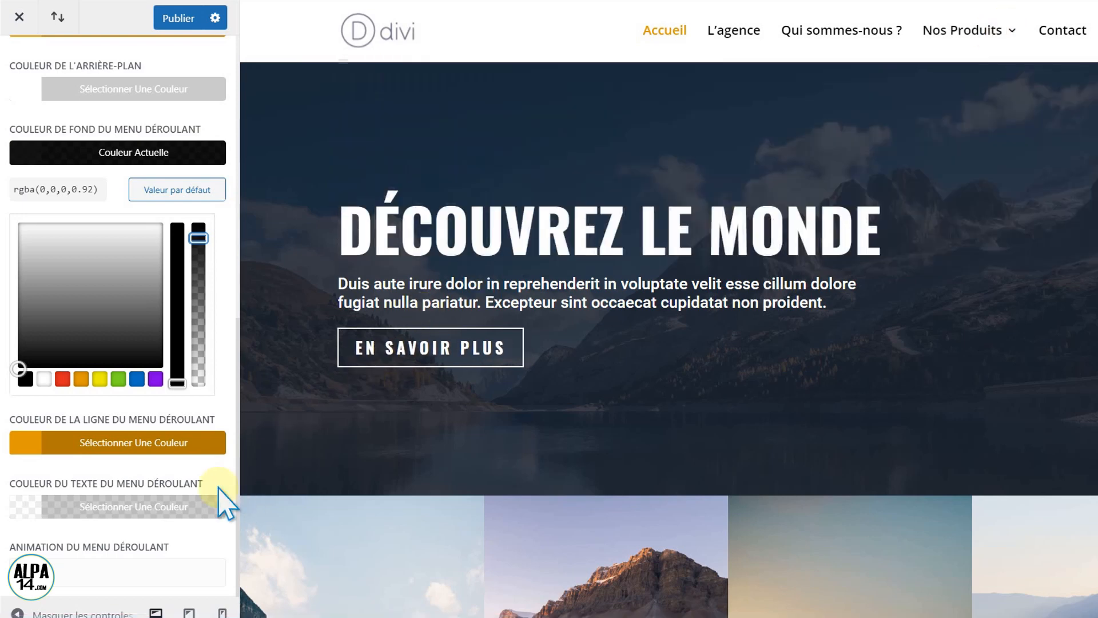
- Make the dropdown menu's white text fully opaque (#ffffff) and check it in the Nos Produits mega menu preview
click(62, 507)
drag(198, 400, 198, 346)
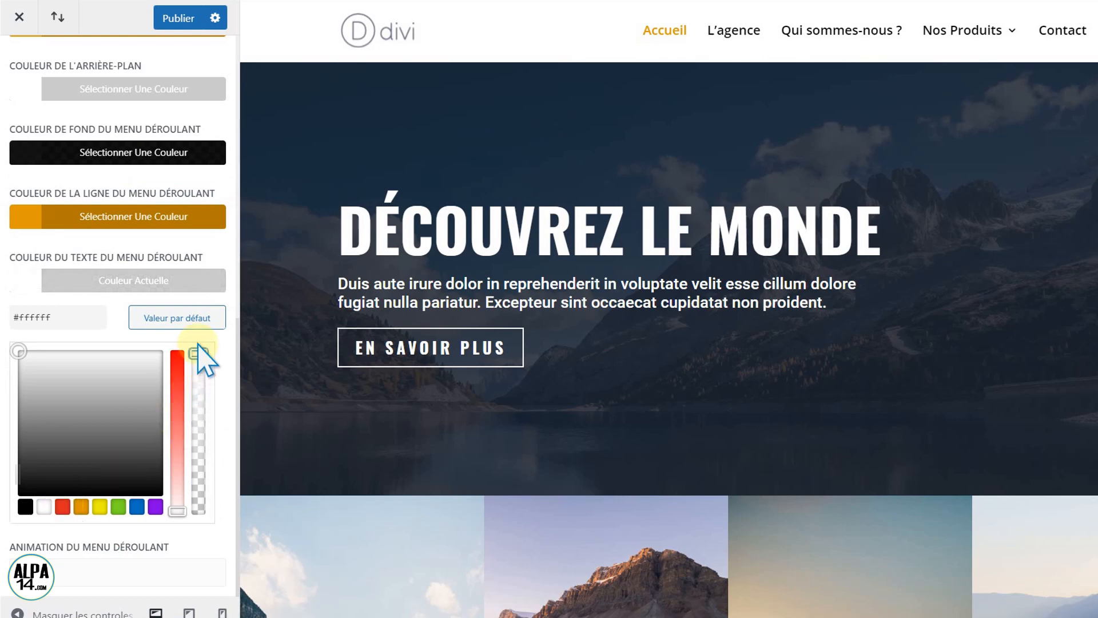
mouse_move(1012, 59)
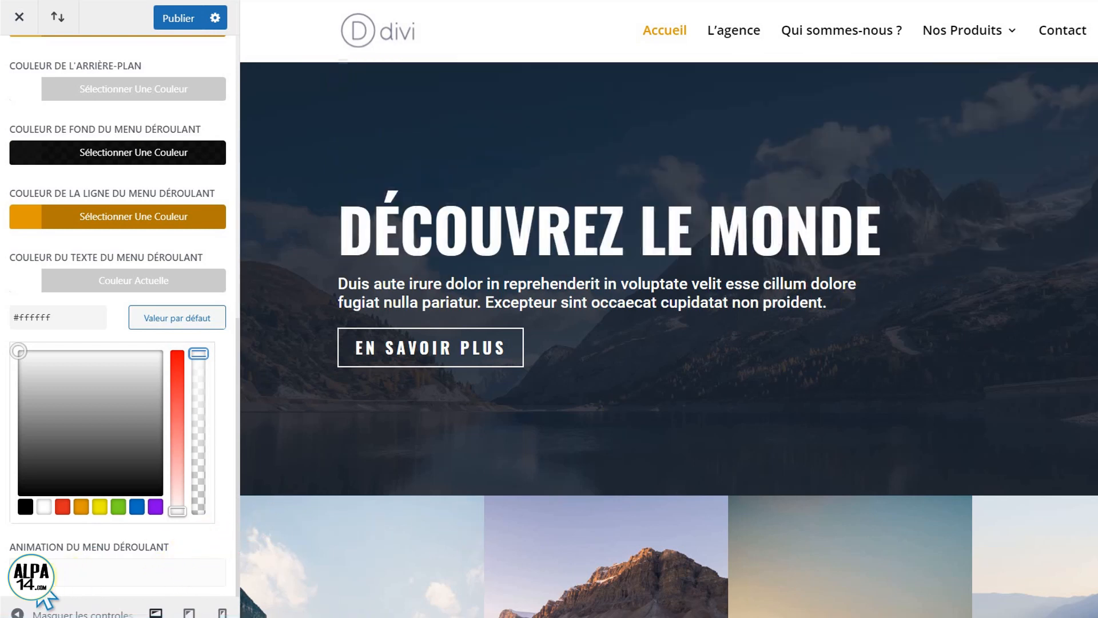
- Try the Basculer animation for the dropdown menu in the Nos Produits preview
click(185, 574)
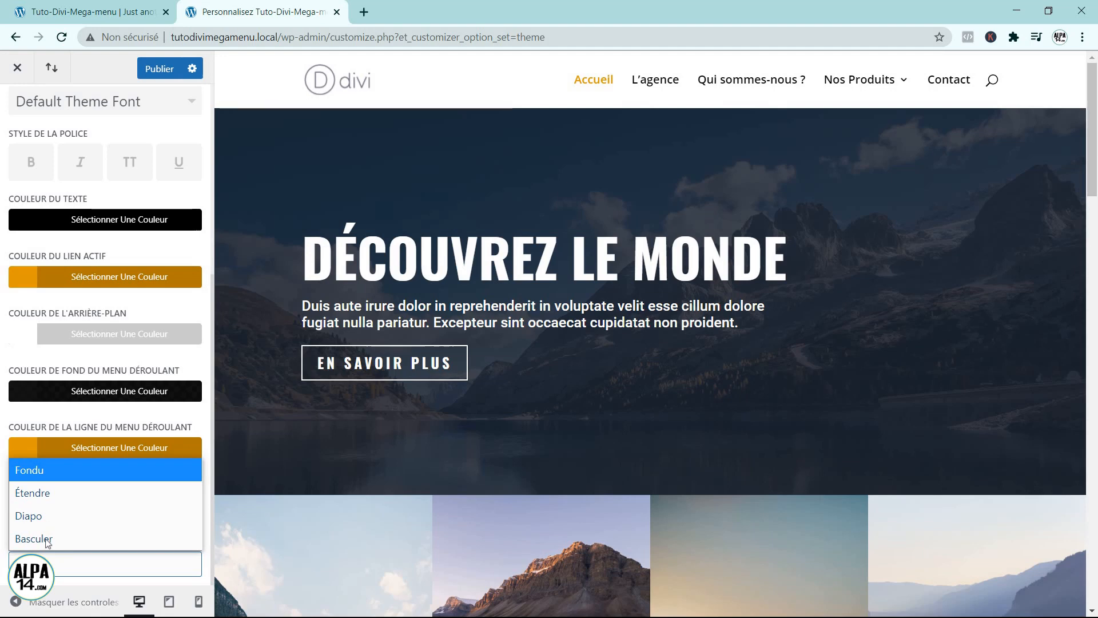
click(55, 541)
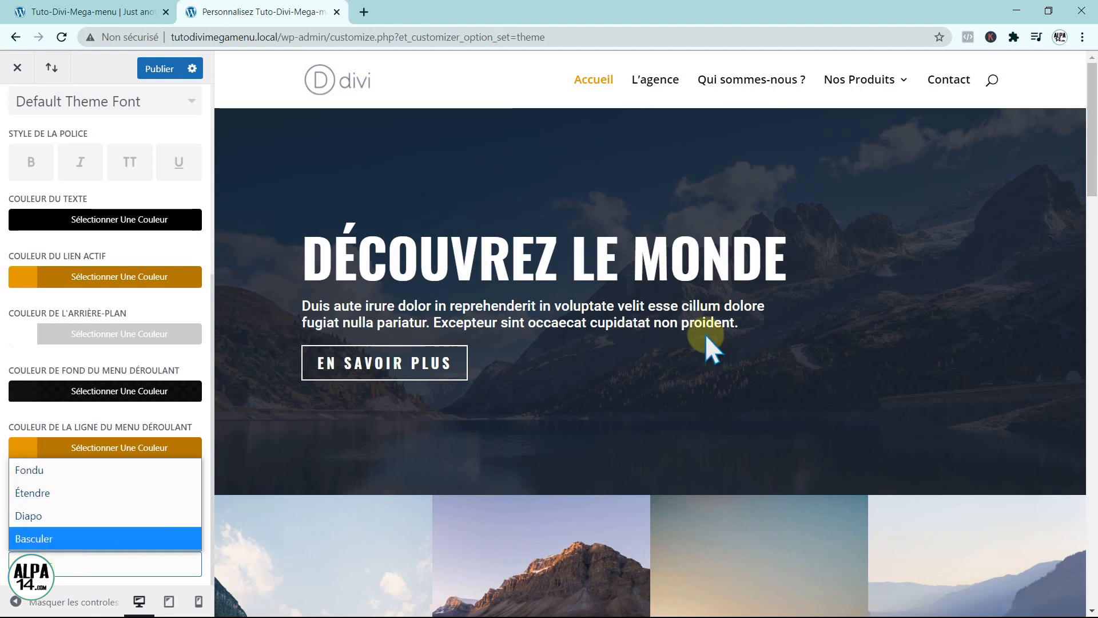
mouse_move(897, 83)
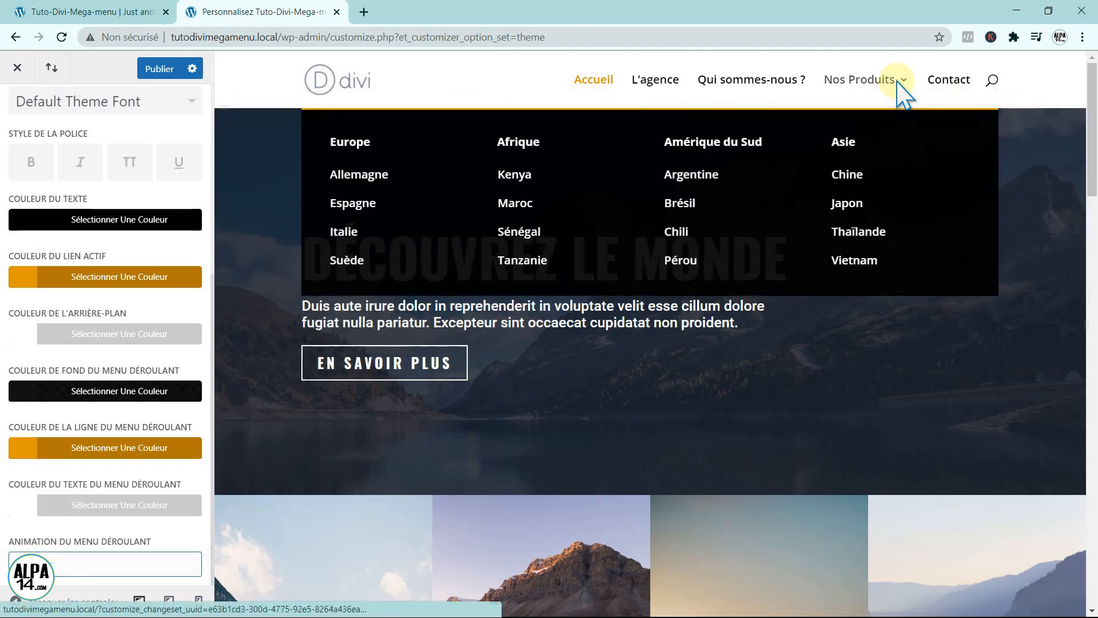
- Set the dropdown menu's animation to Étendre and play it in the Nos Produits preview
click(157, 565)
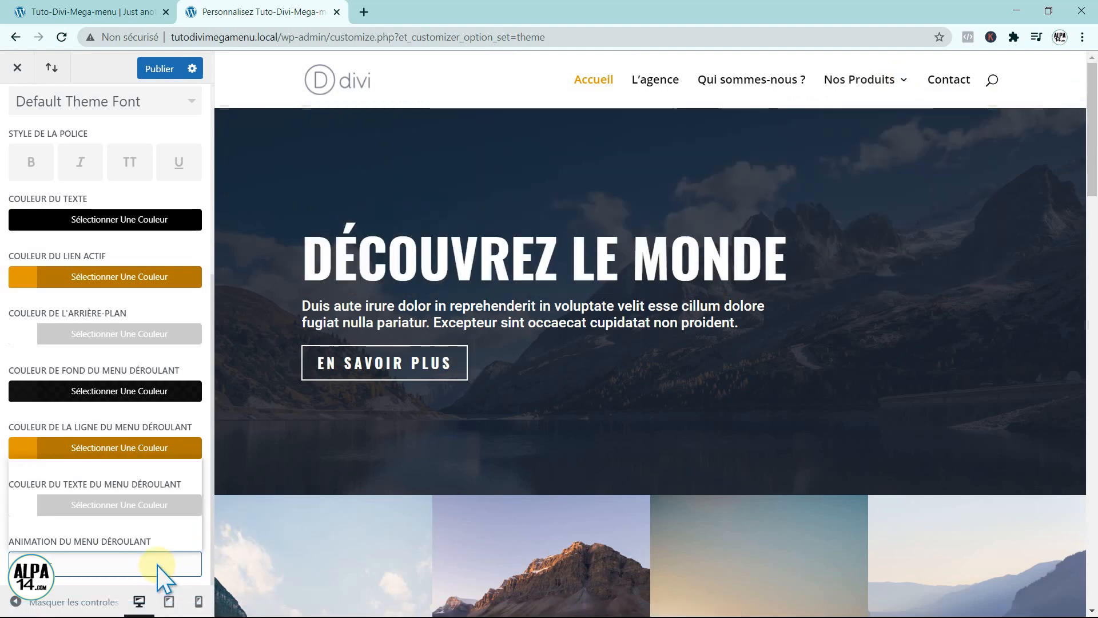
click(76, 492)
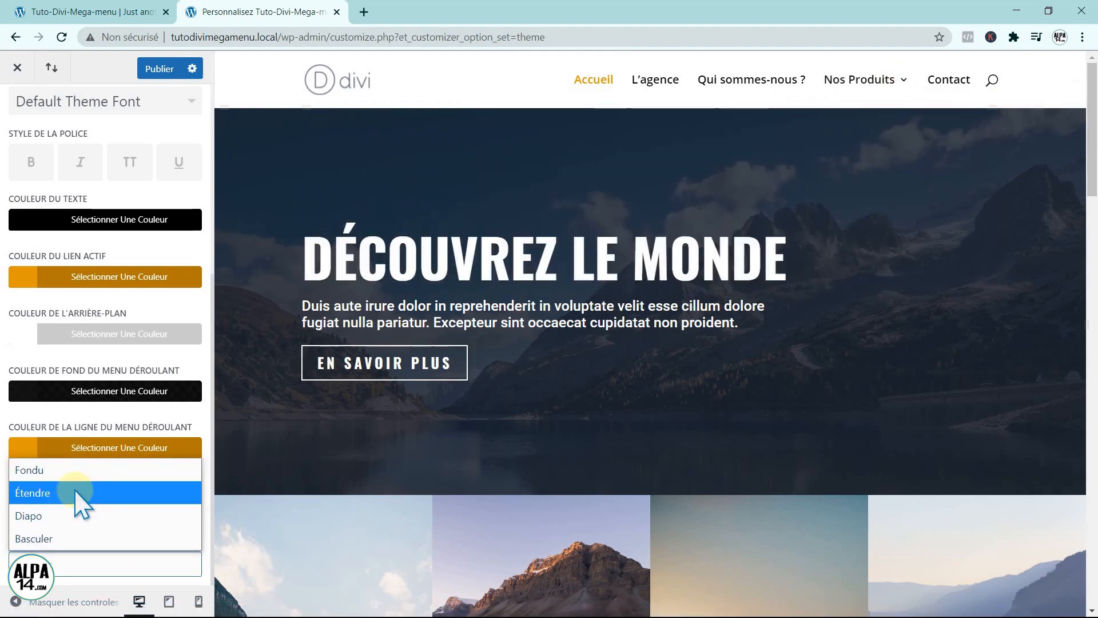
click(75, 493)
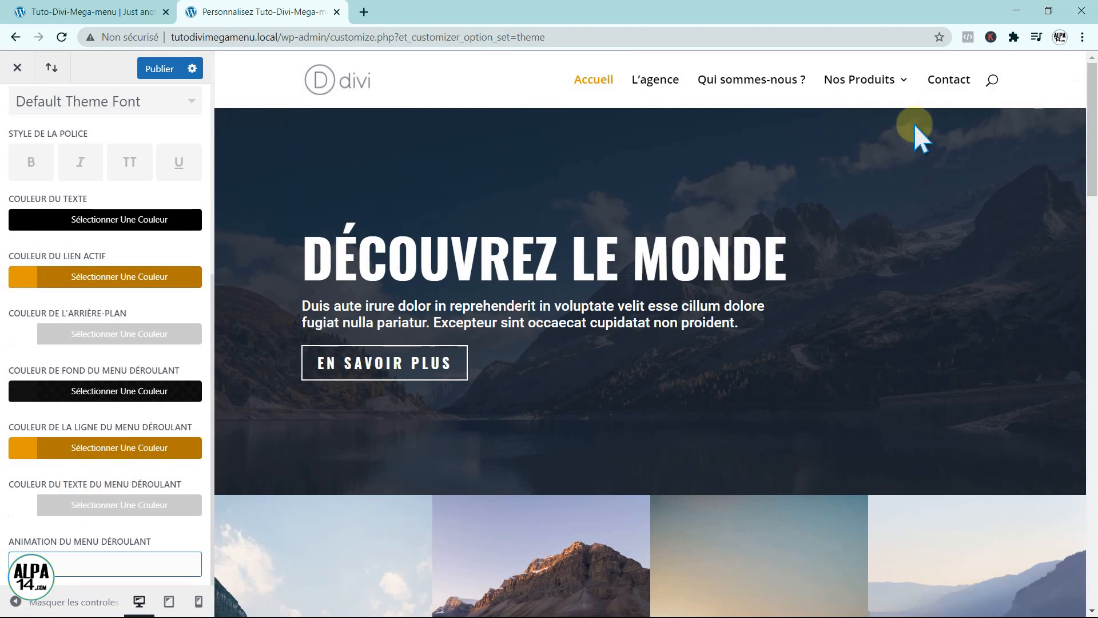
mouse_move(904, 89)
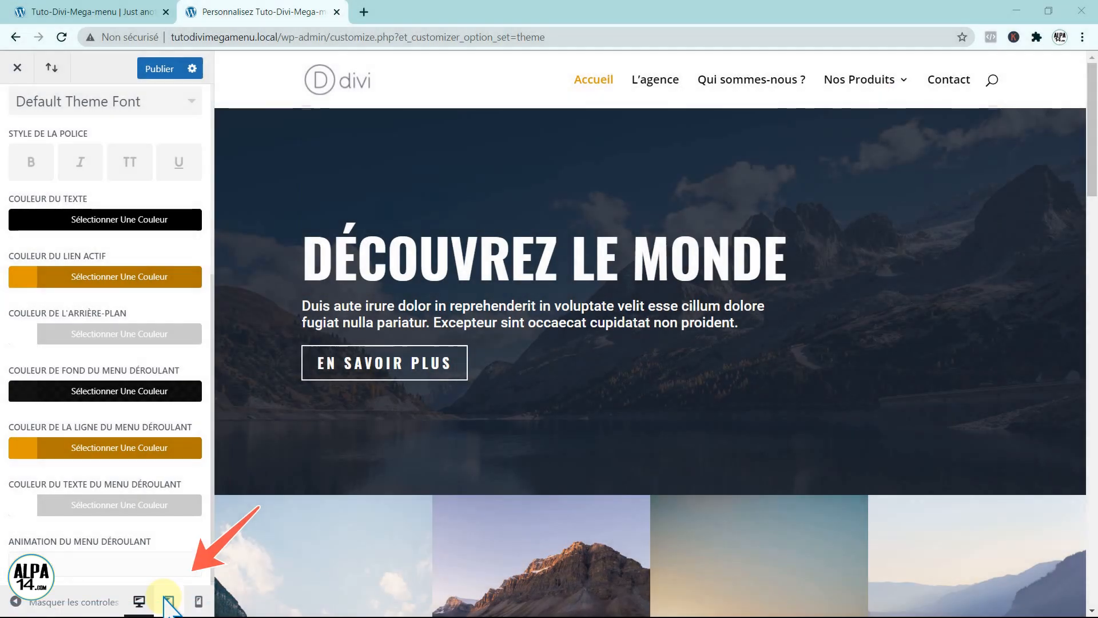
- Preview the site at tablet size and examine the expanded mobile menu down to its last item
click(168, 600)
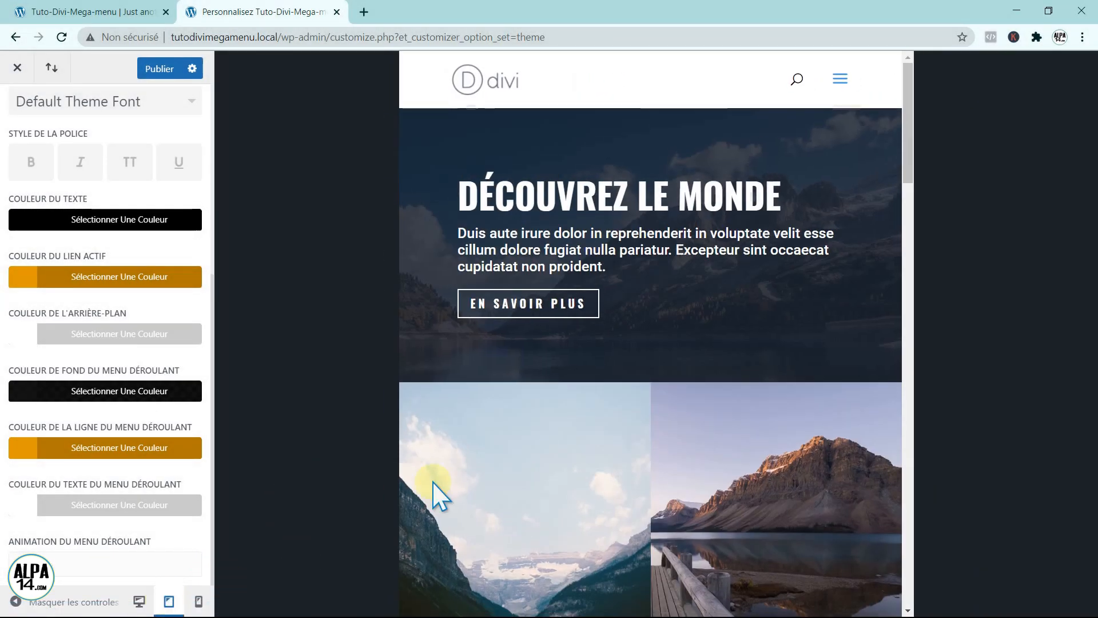
click(840, 77)
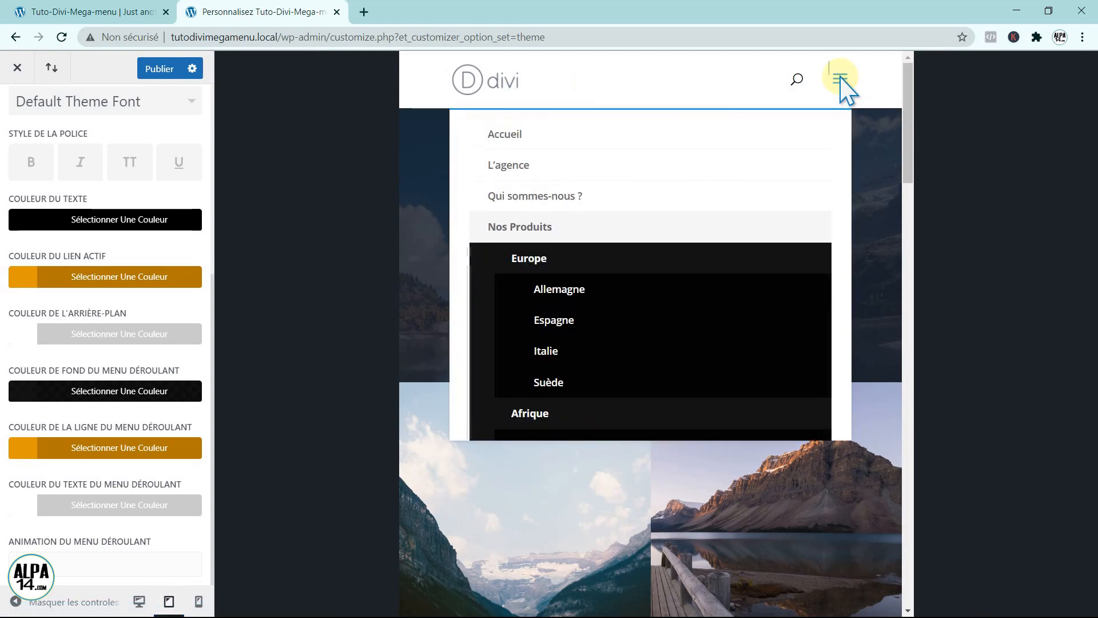
scroll(727, 295, down, 6)
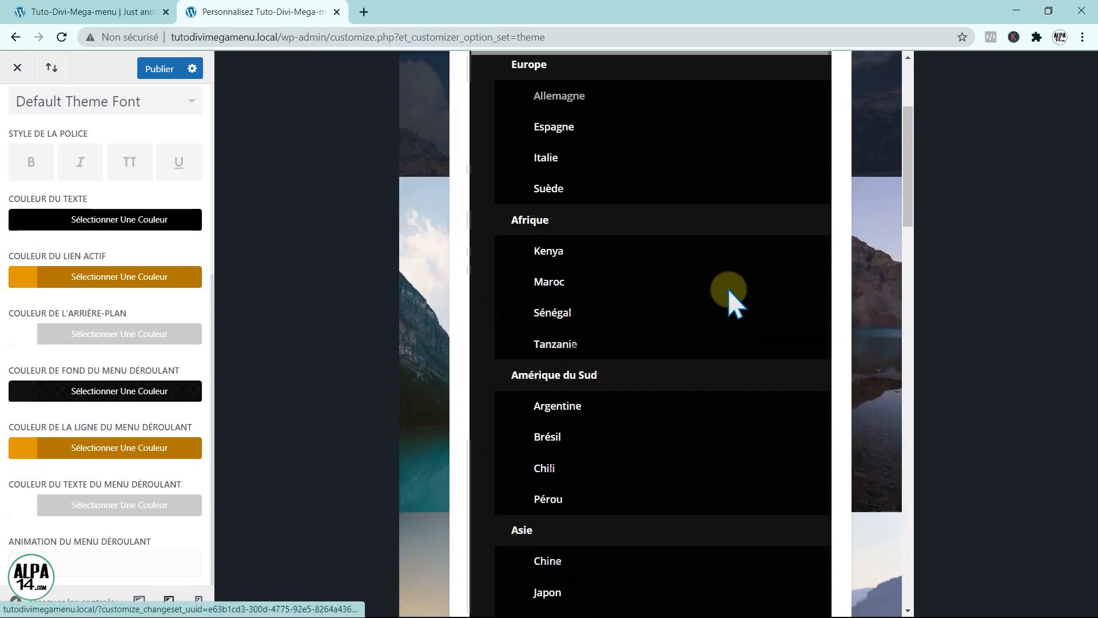
scroll(730, 384, down, 4)
scroll(729, 382, up, 6)
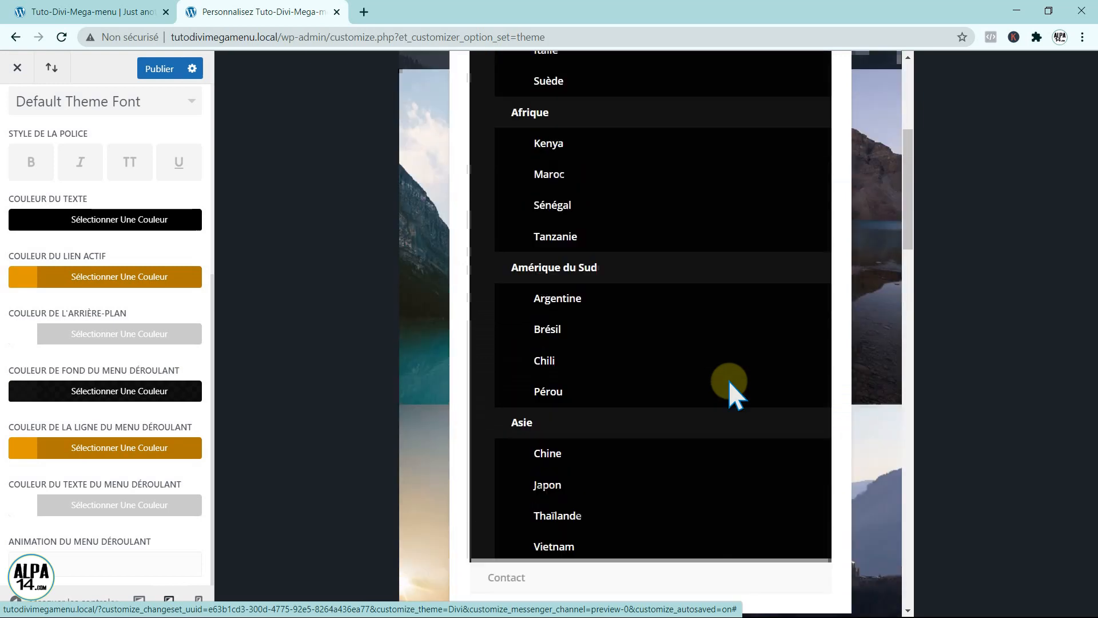
scroll(729, 389, up, 4)
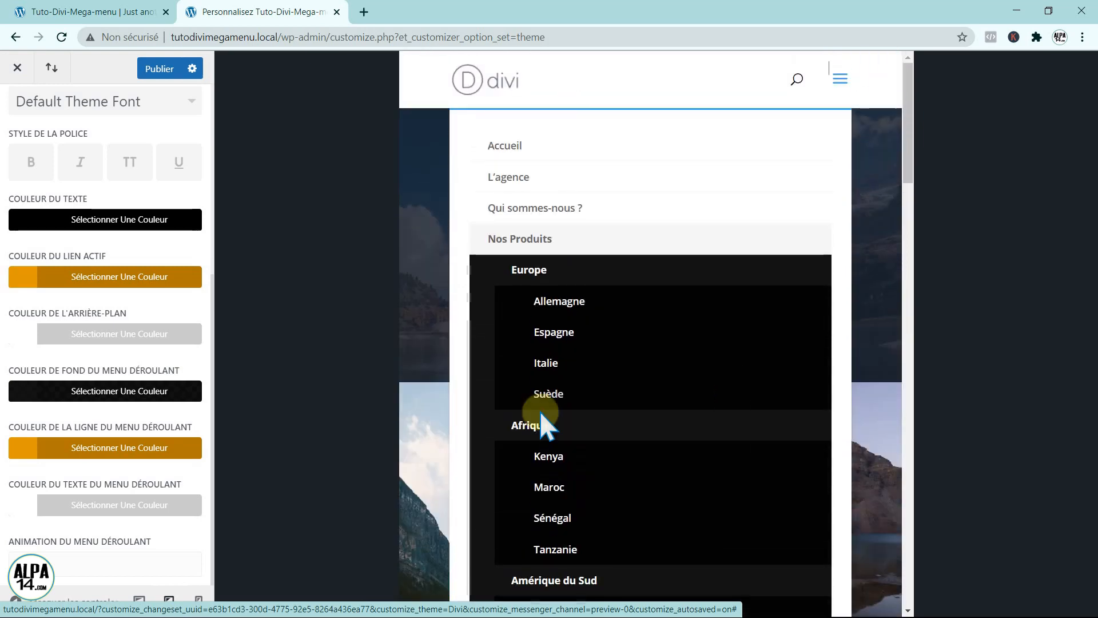
- Check the expanded menu at phone size and return the preview to desktop size
click(199, 600)
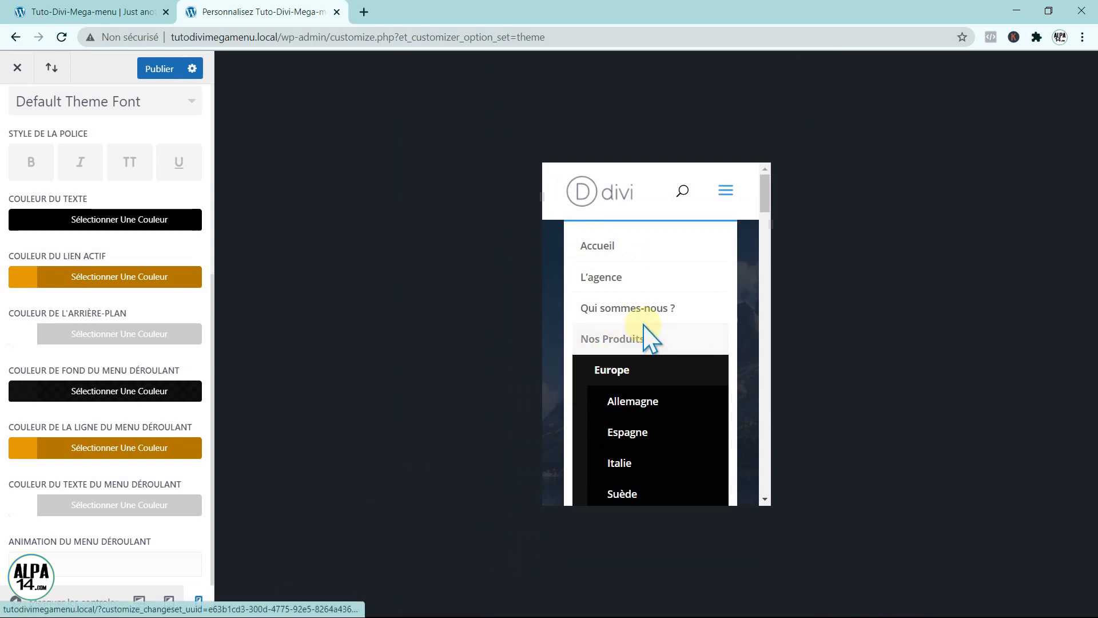
mouse_move(766, 193)
mouse_down()
mouse_move(765, 272)
mouse_move(774, 196)
mouse_up()
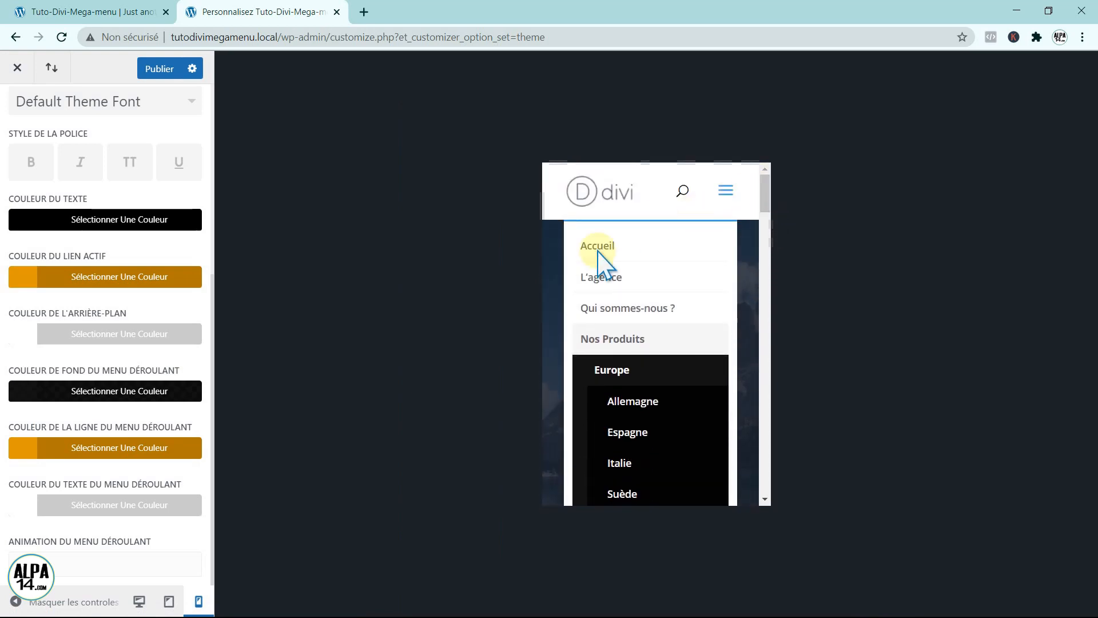
click(140, 600)
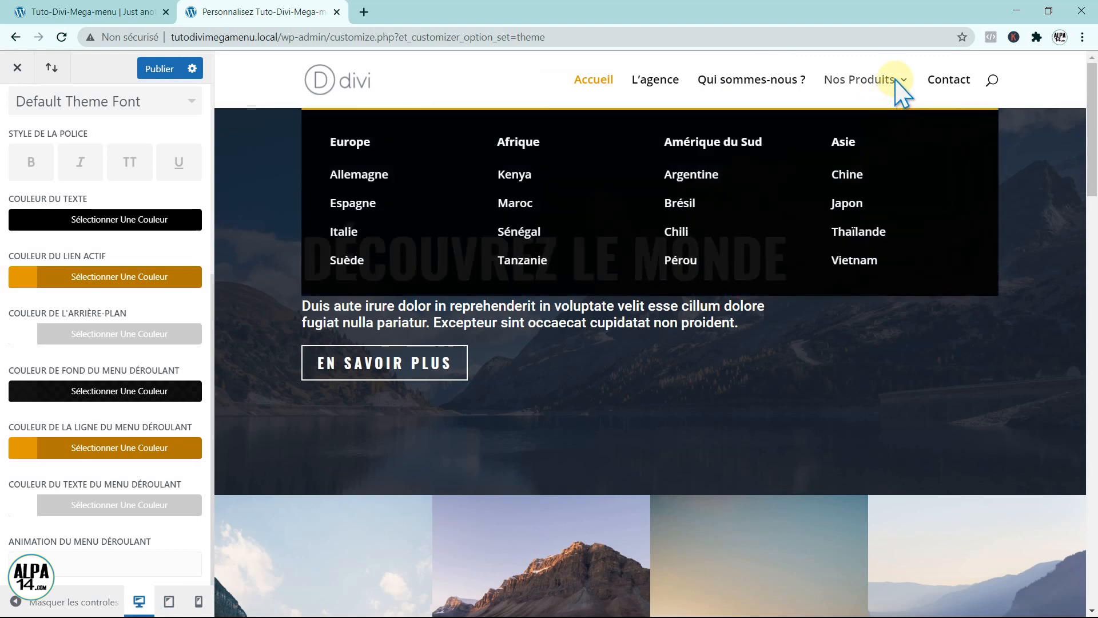
- Publish the customizer changes, reload the site's front-end page and check the Nos Produits mega menu there
click(159, 69)
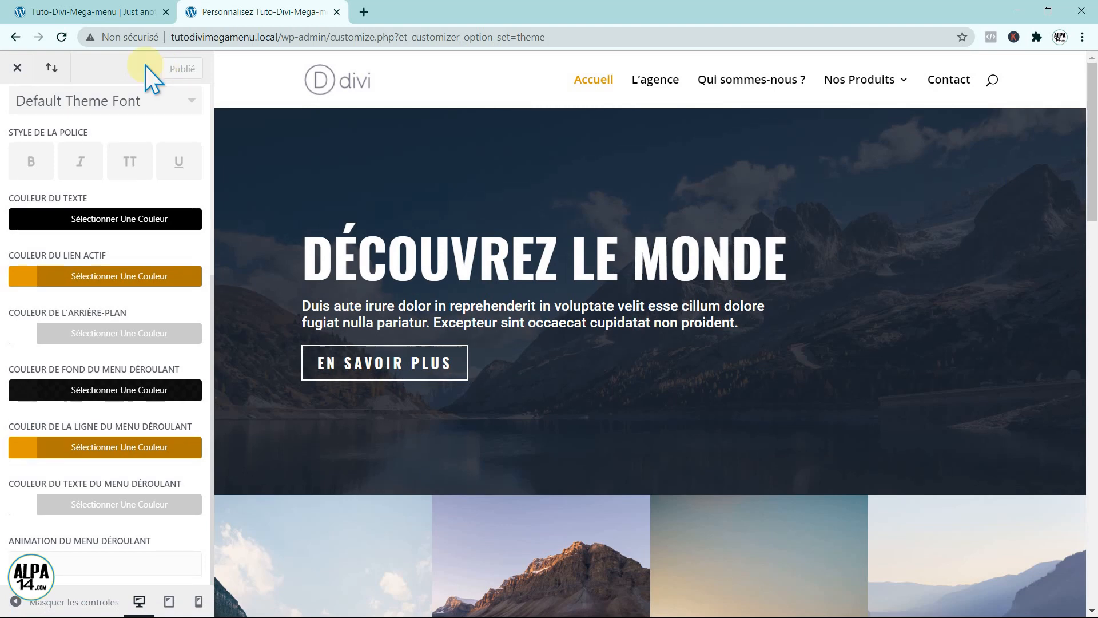
click(86, 13)
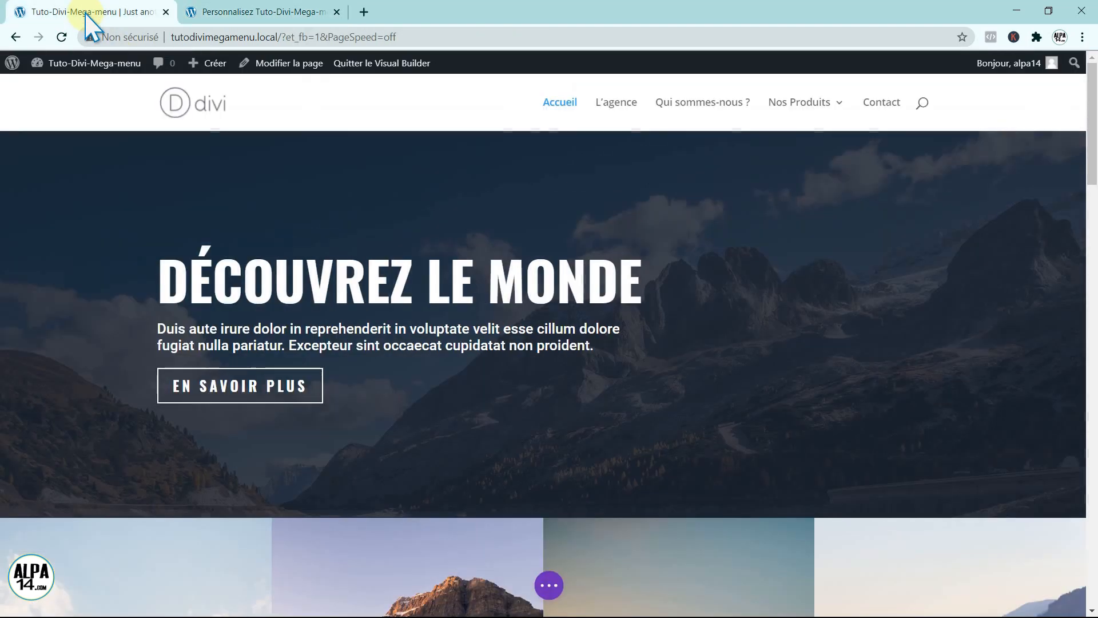
click(62, 37)
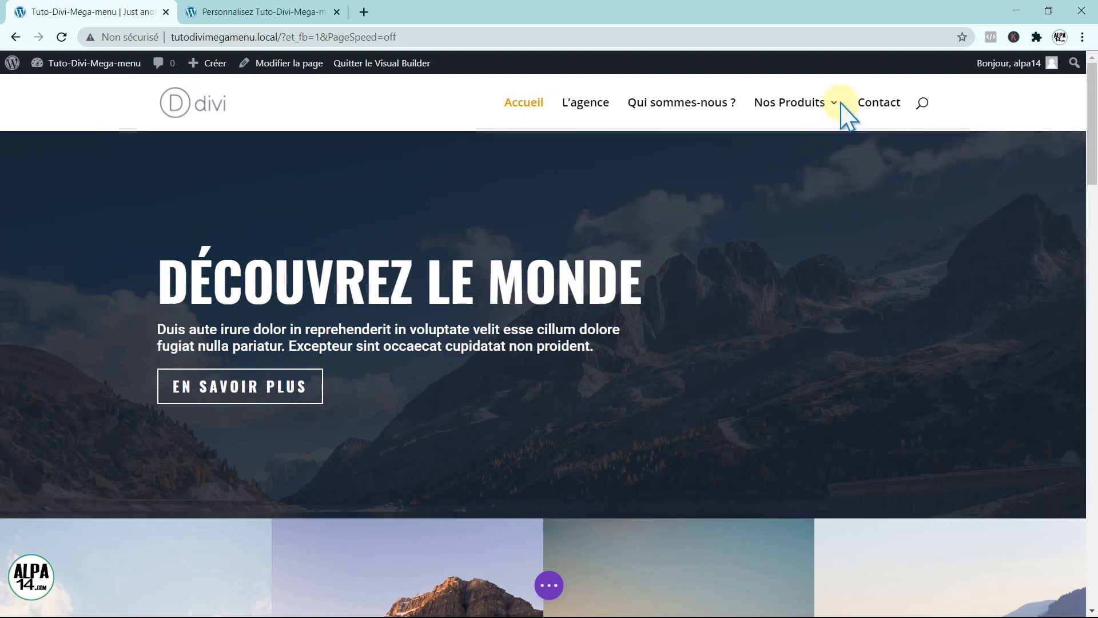
mouse_move(827, 102)
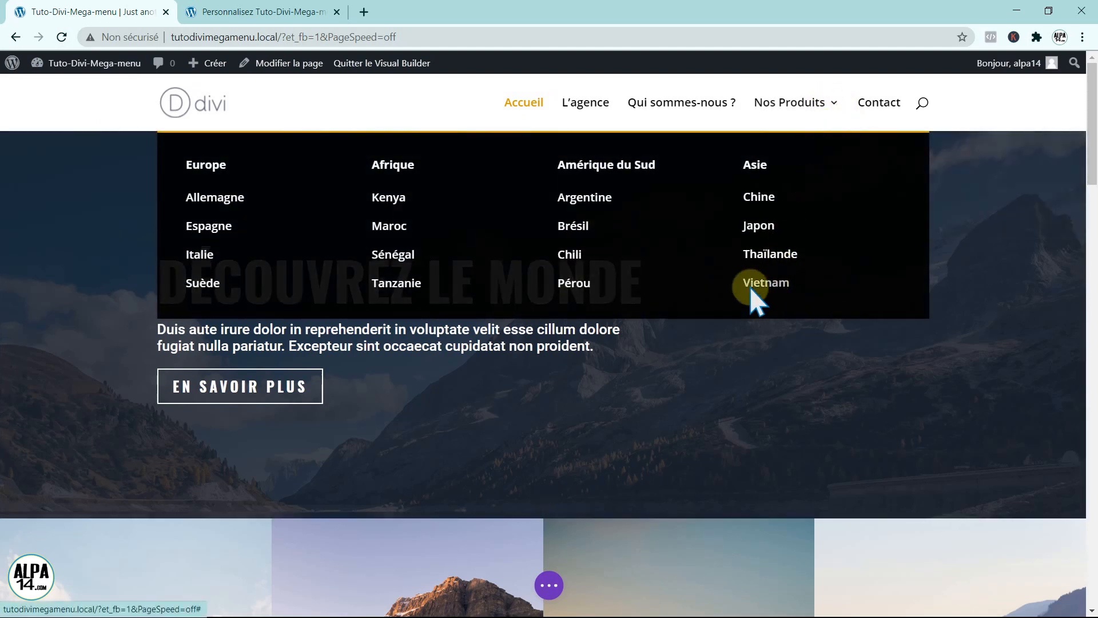